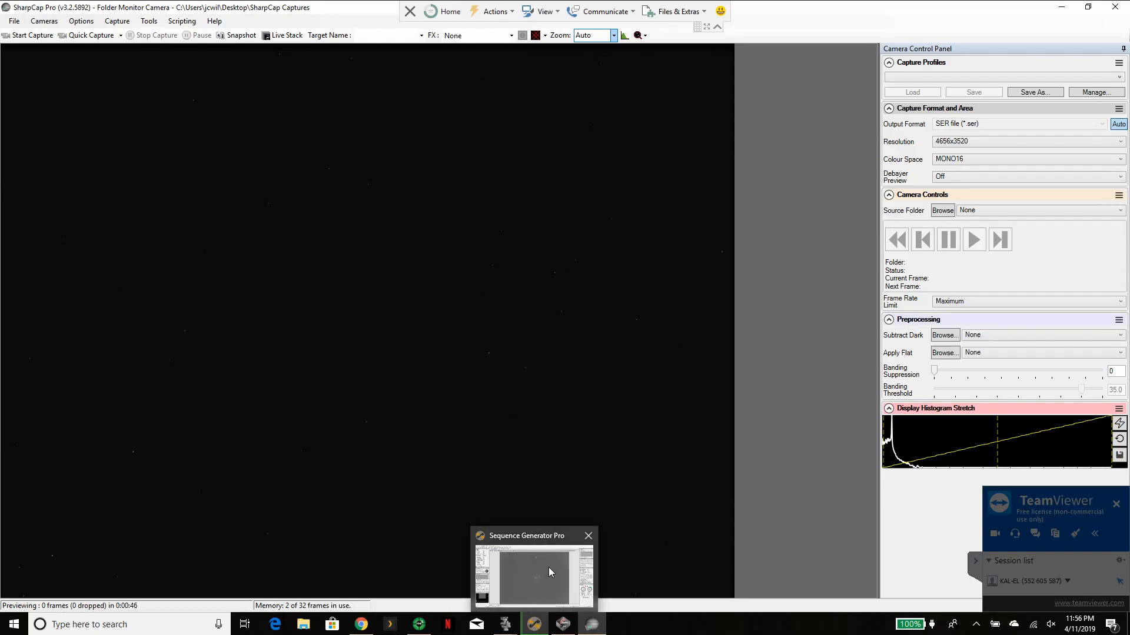
Review the M51 target's planned events in the SGP sequencer, then dismiss the editor.
click(548, 565)
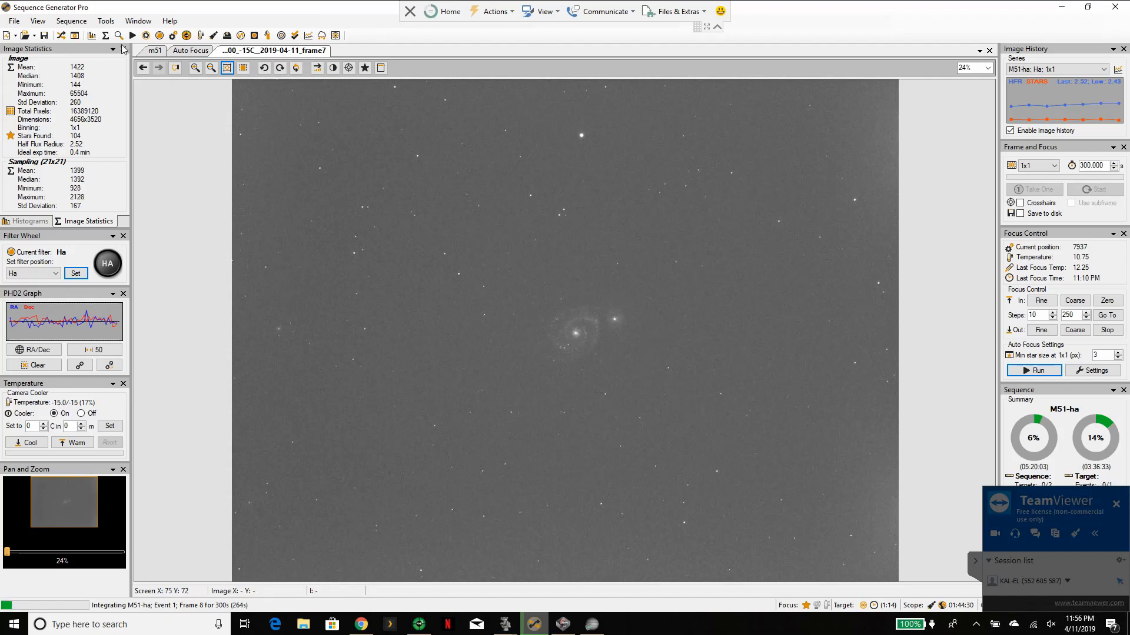
click(60, 35)
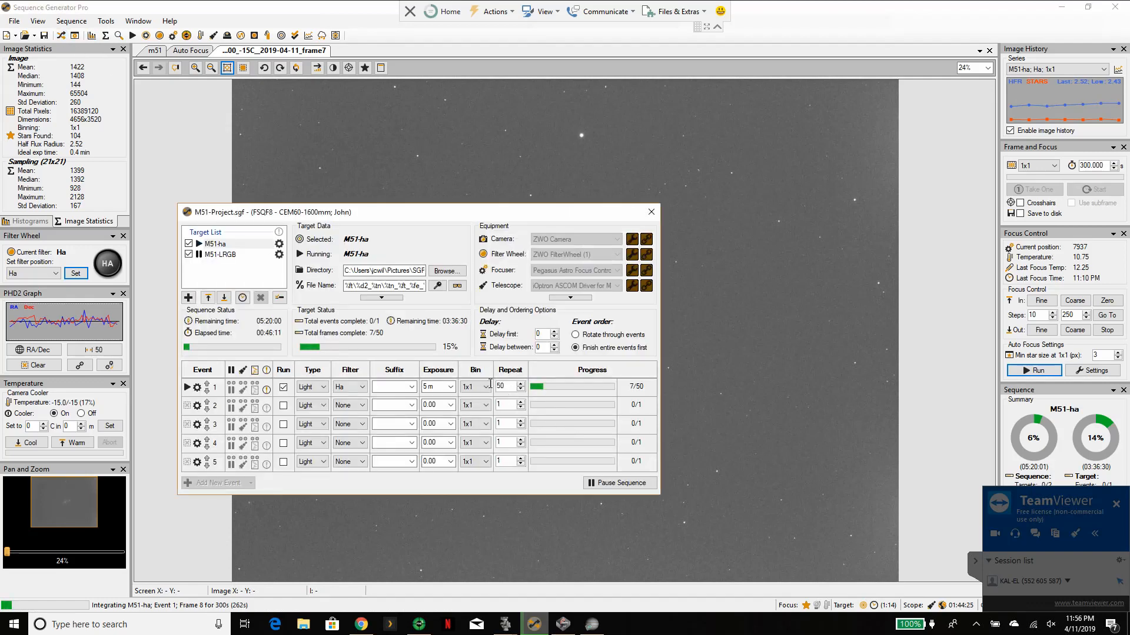
click(219, 254)
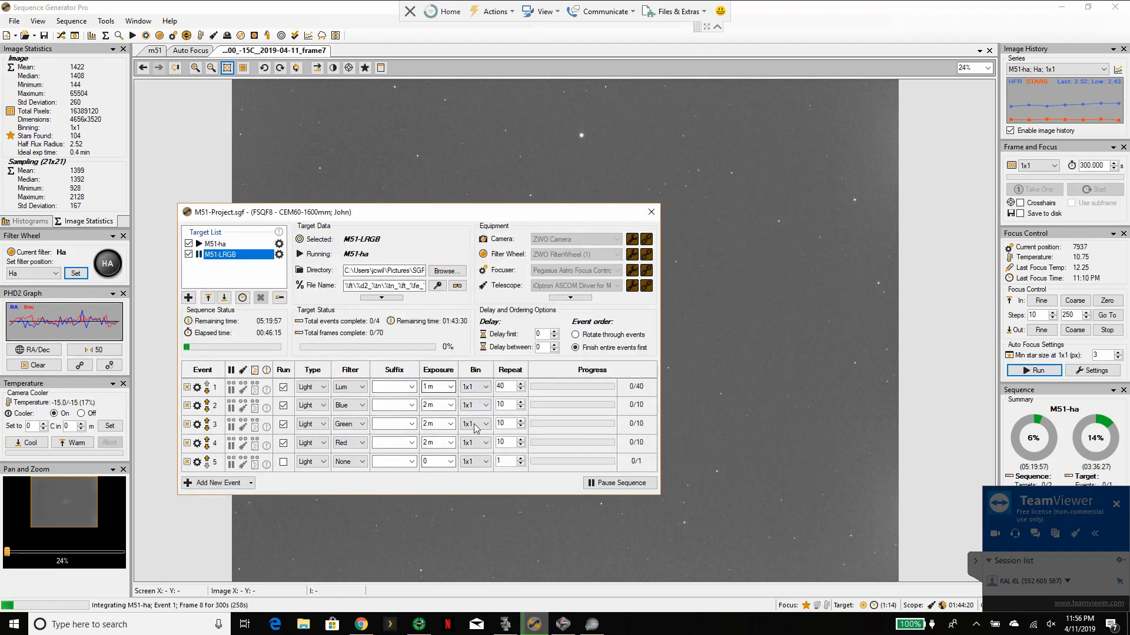
click(652, 213)
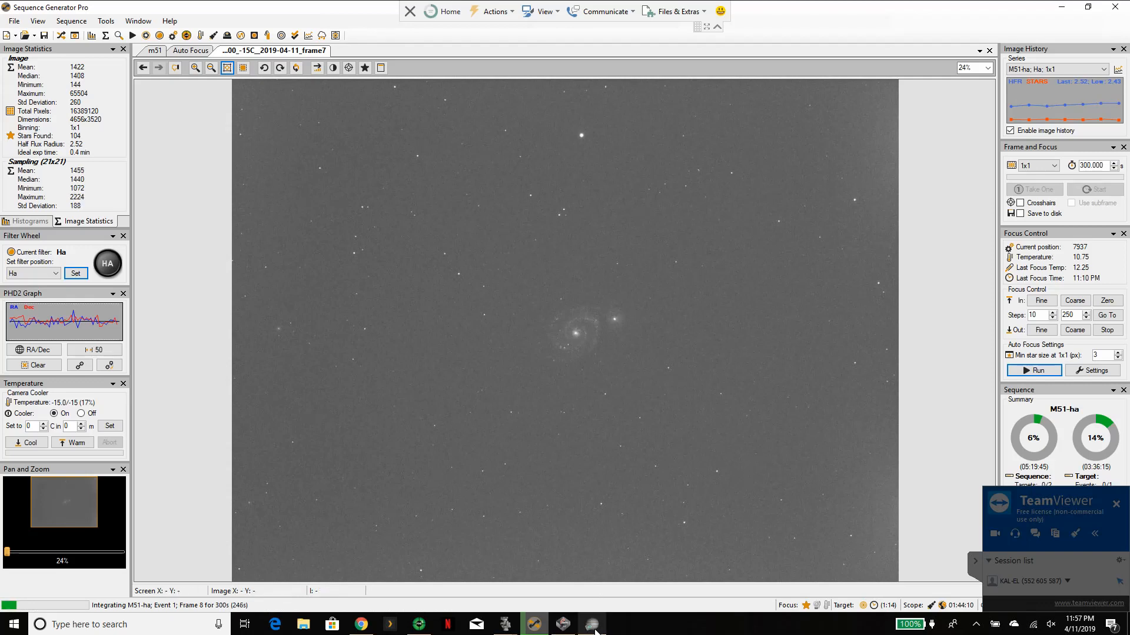
Return to SharpCap and confirm Folder Monitor Camera is the active camera.
mouse_move(592, 624)
click(606, 566)
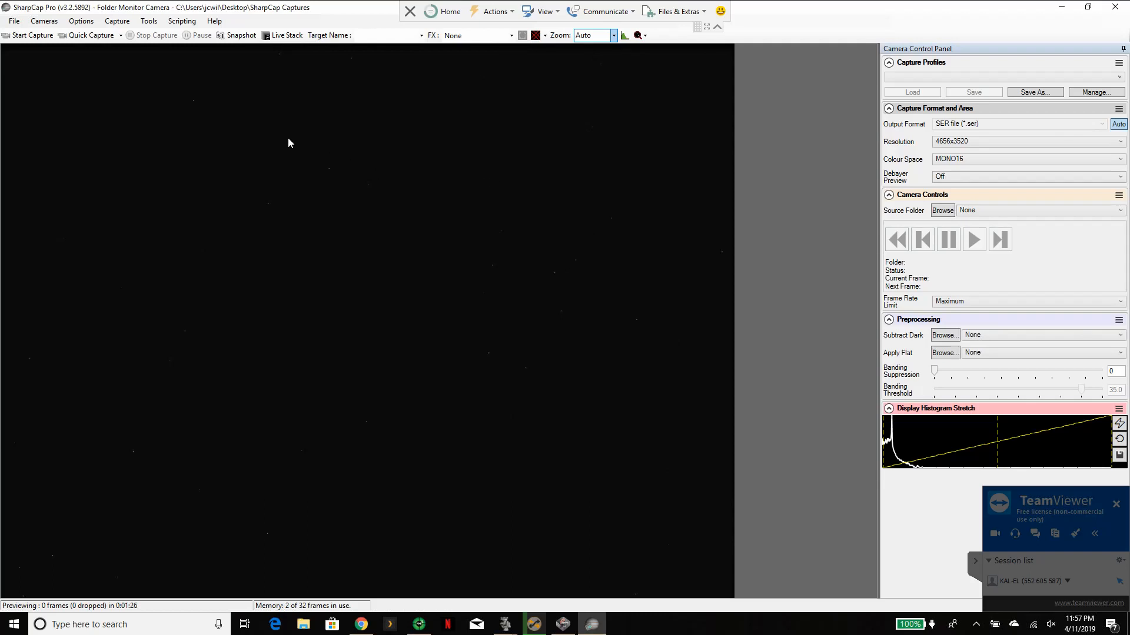
click(45, 22)
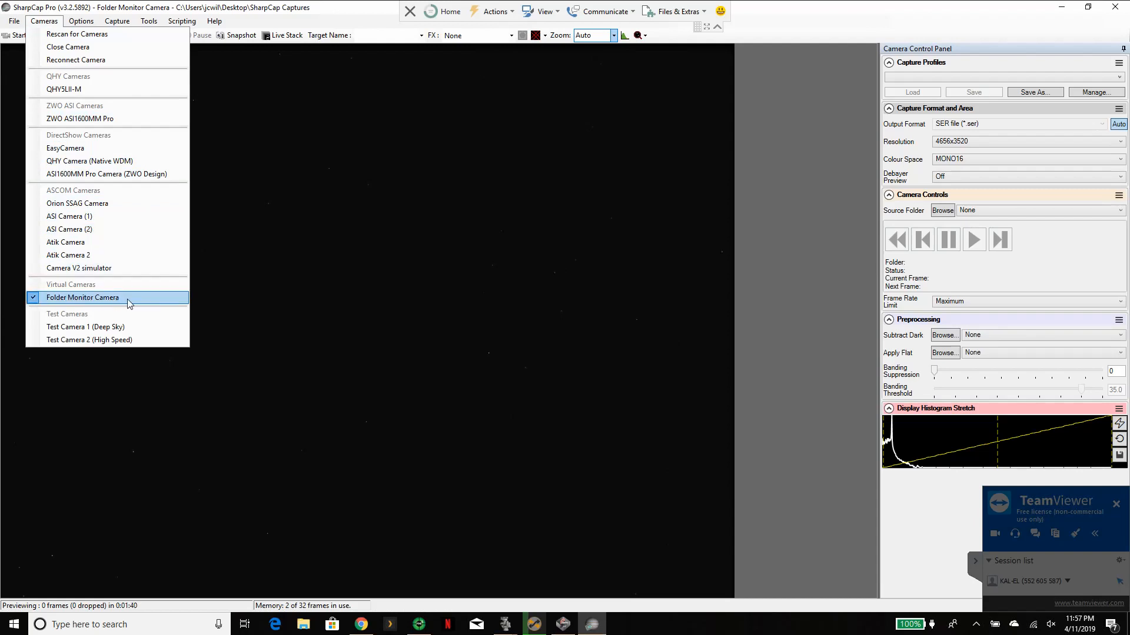
click(785, 230)
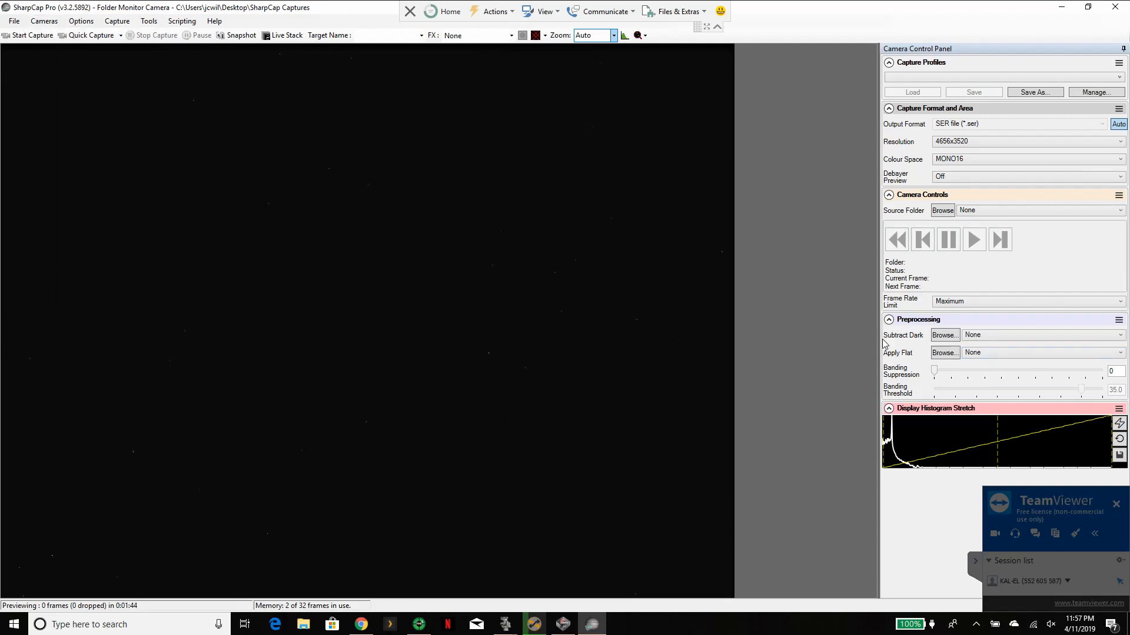
click(976, 564)
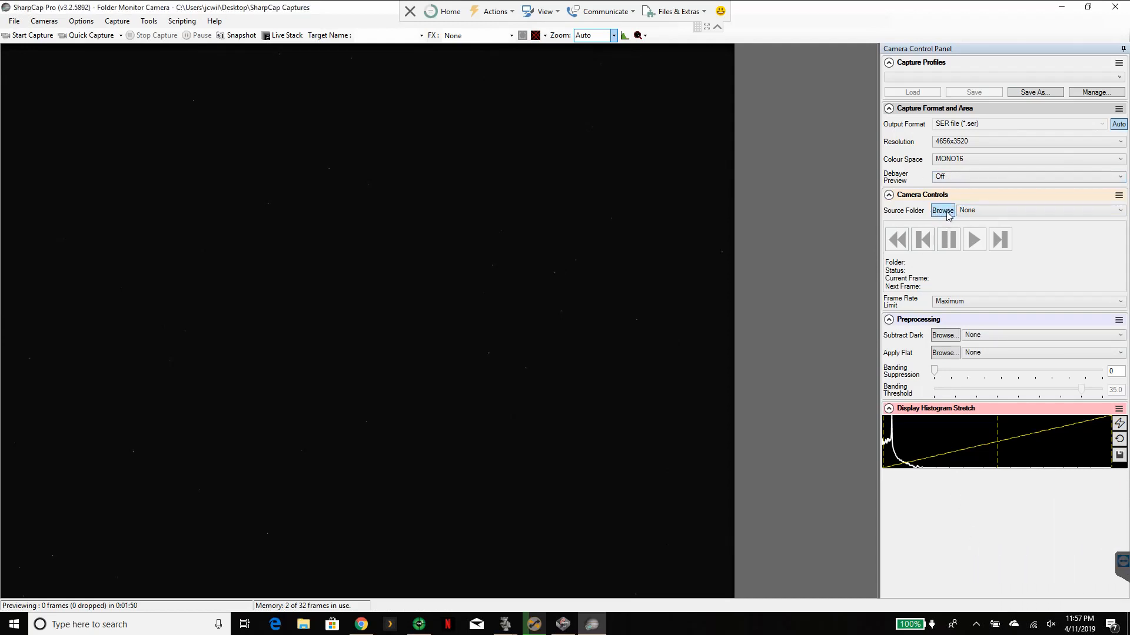
Monitor the 2019-04-11_M51-ha folder, loading all its .fit frames, and step the preview through them.
click(947, 211)
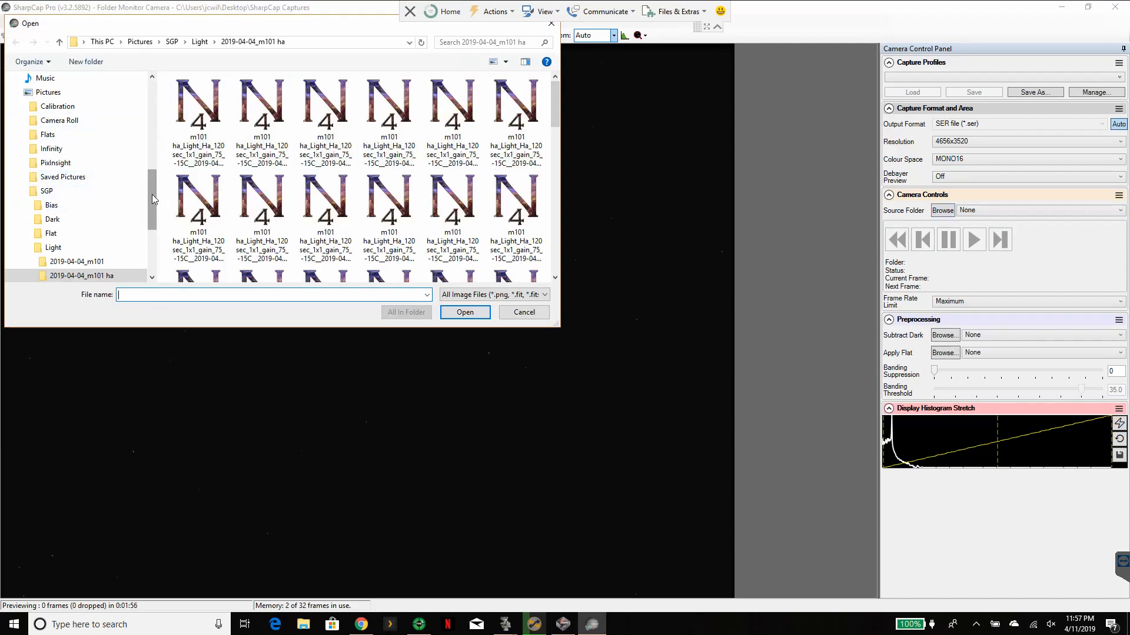
drag(153, 194, 153, 230)
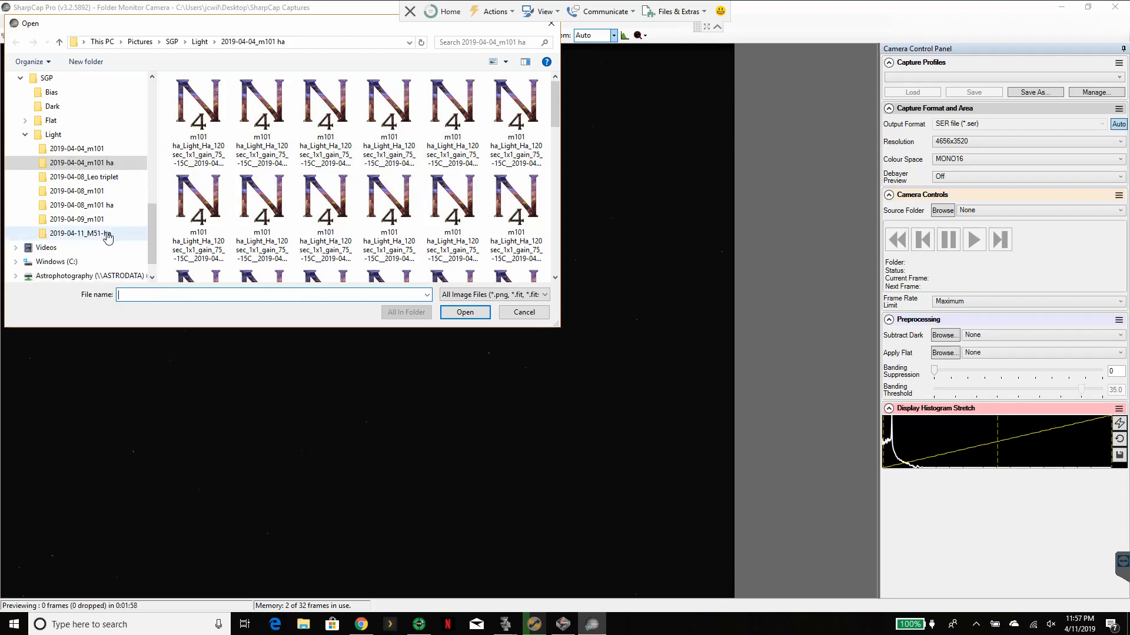
click(106, 234)
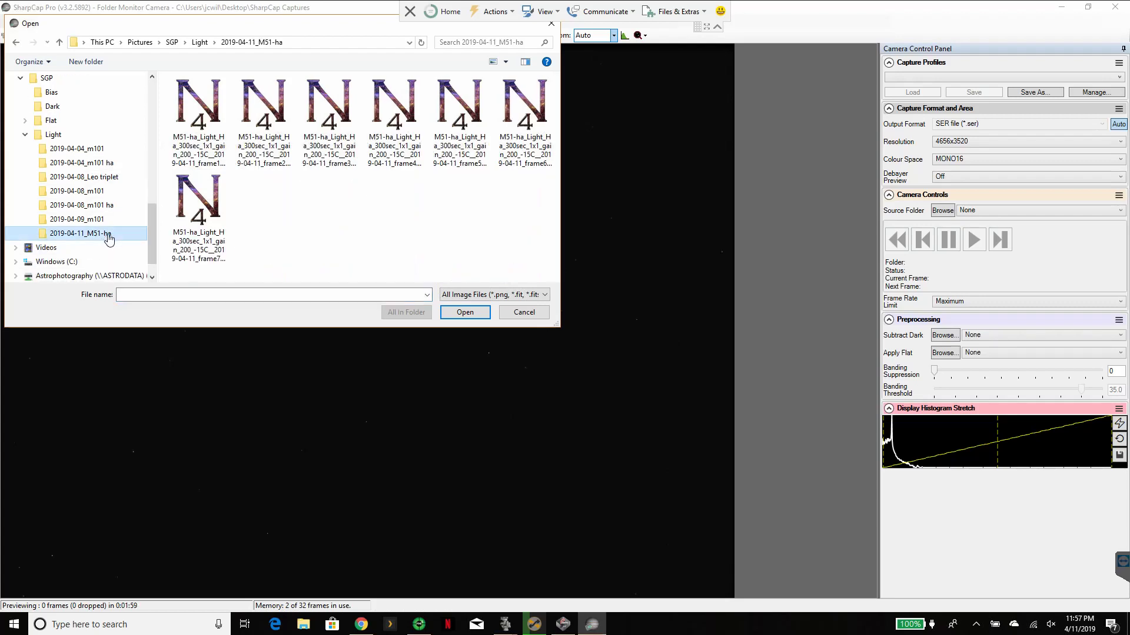
click(205, 115)
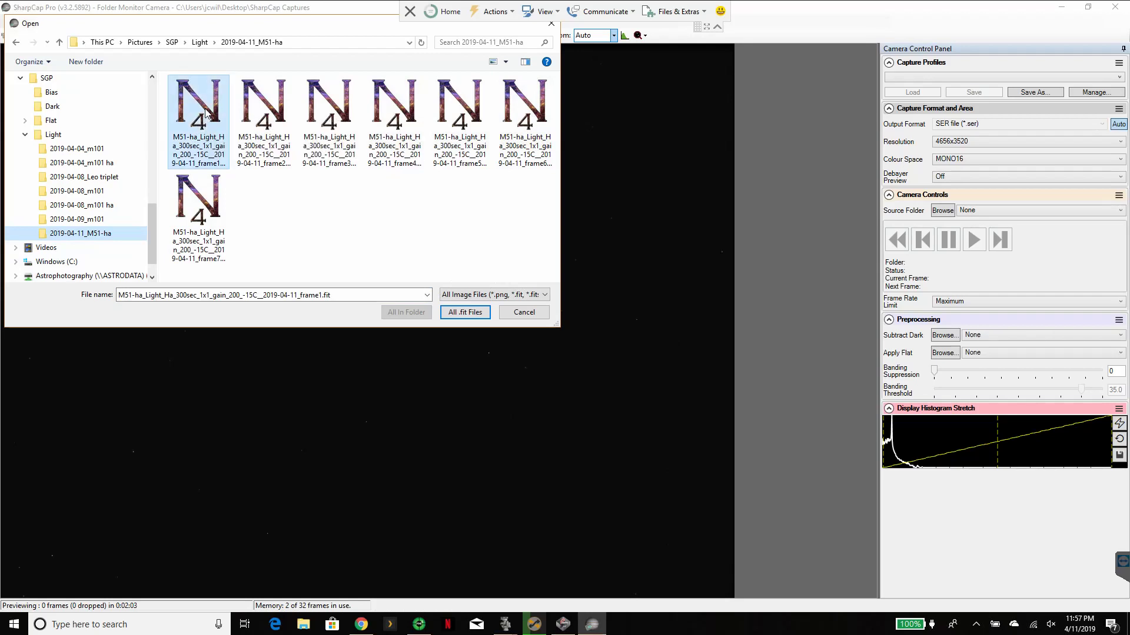
click(465, 313)
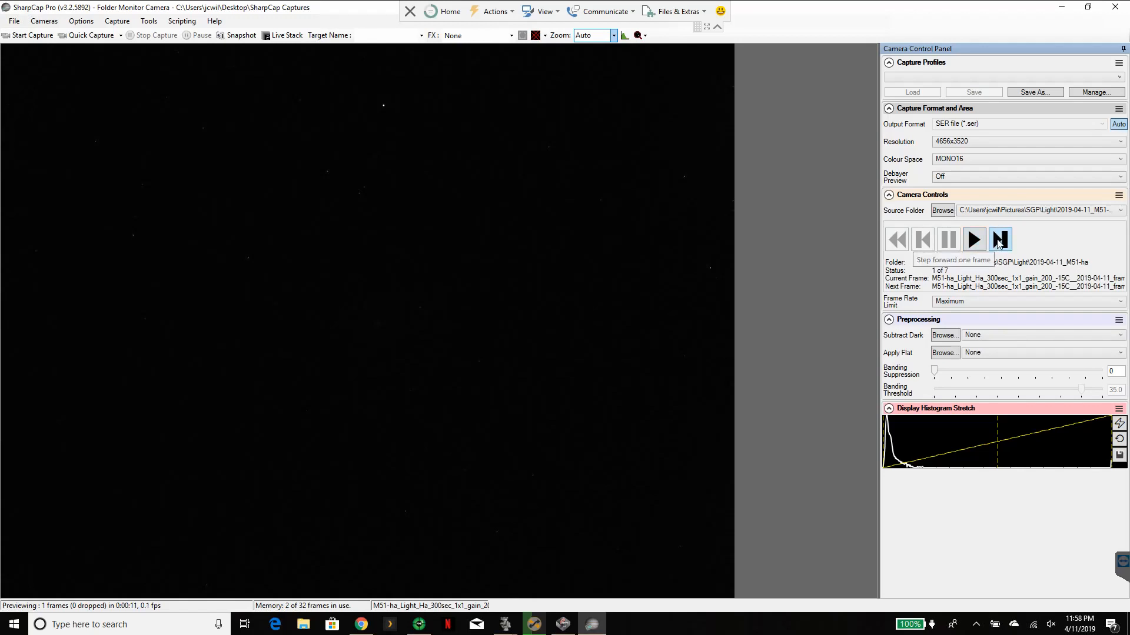
click(1001, 240)
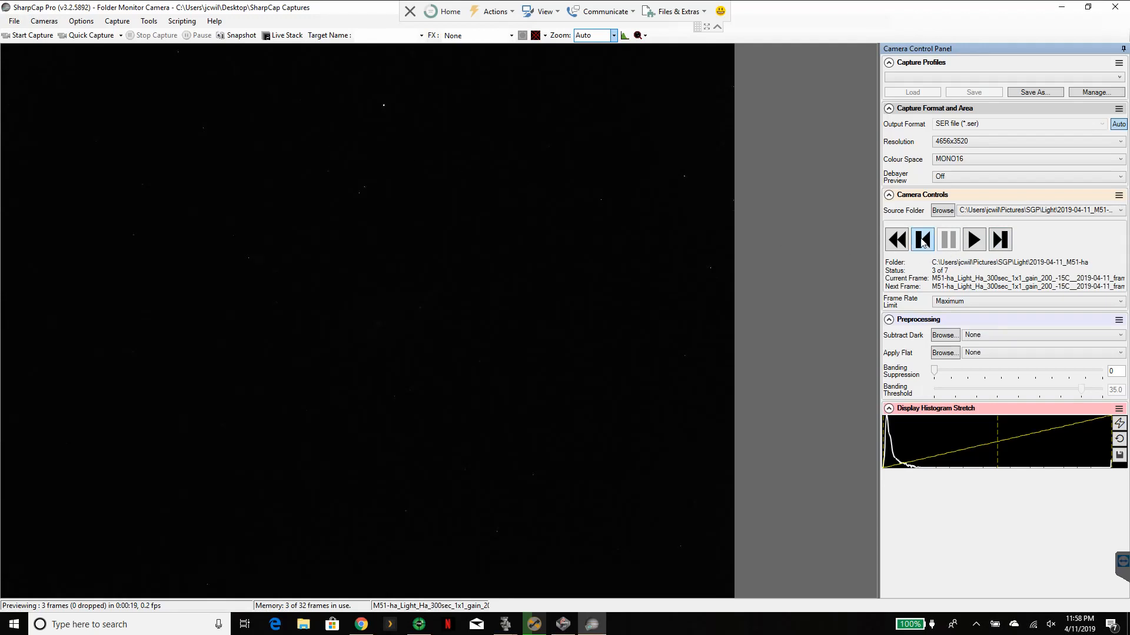
click(923, 240)
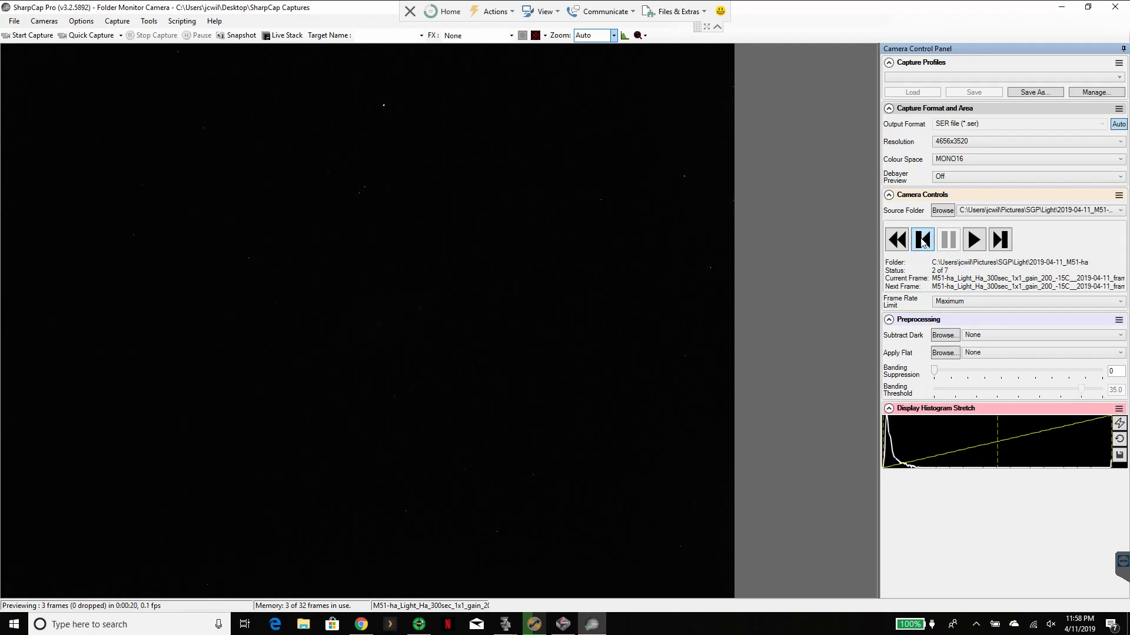
Start live stacking, clear the old 53-frame stack, rewind to frame one and test the mid-level slider.
click(287, 38)
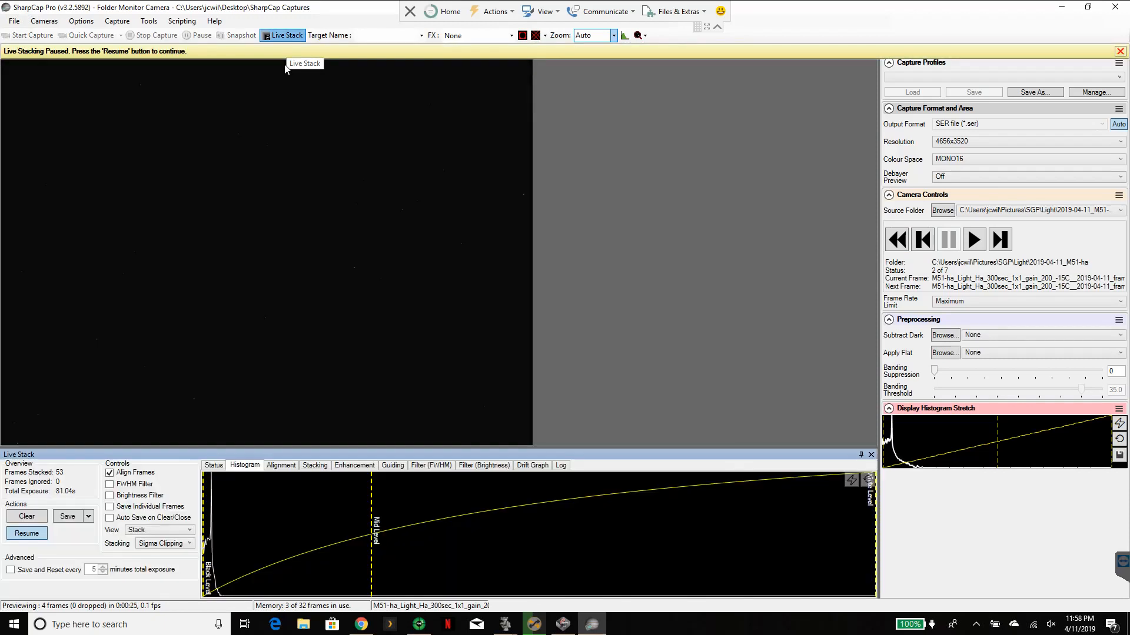
click(25, 516)
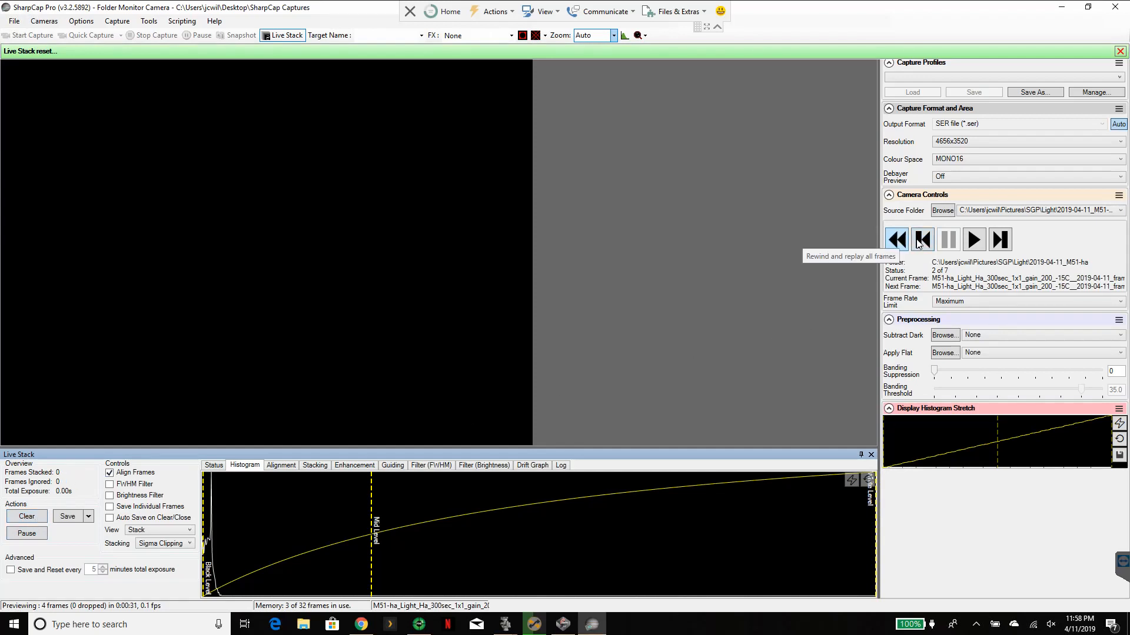
click(896, 239)
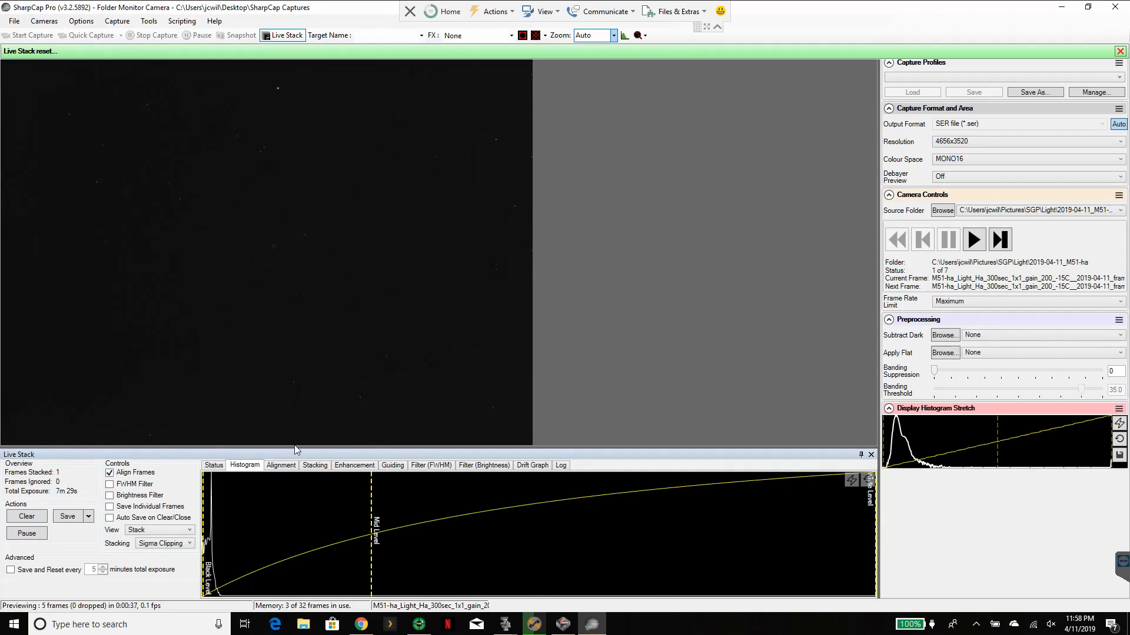
drag(373, 514, 237, 502)
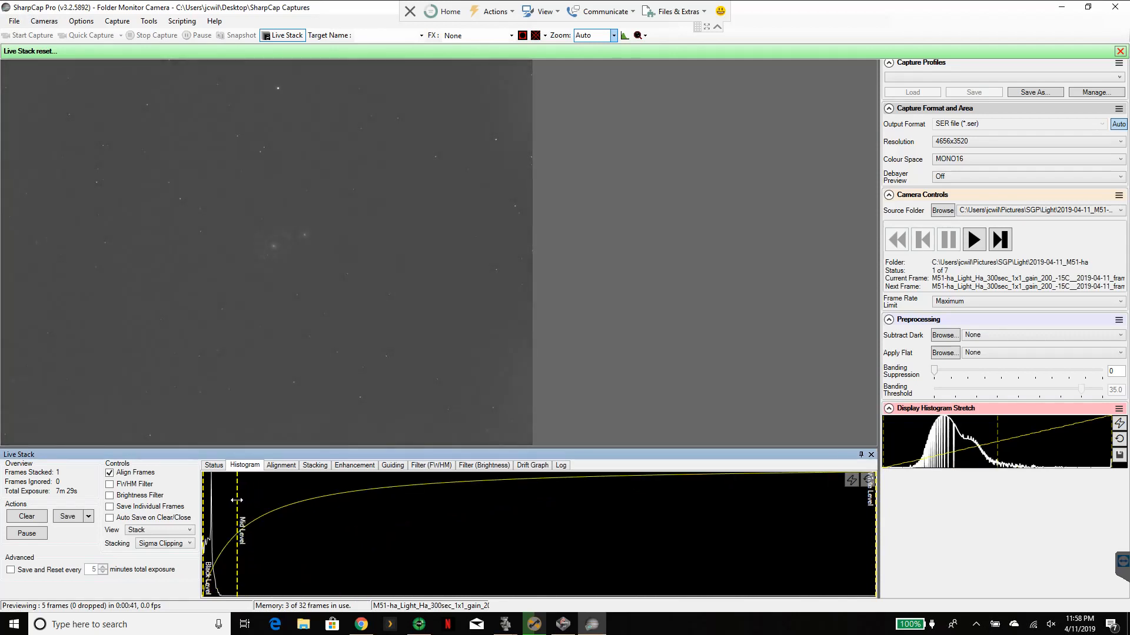
drag(236, 501, 375, 502)
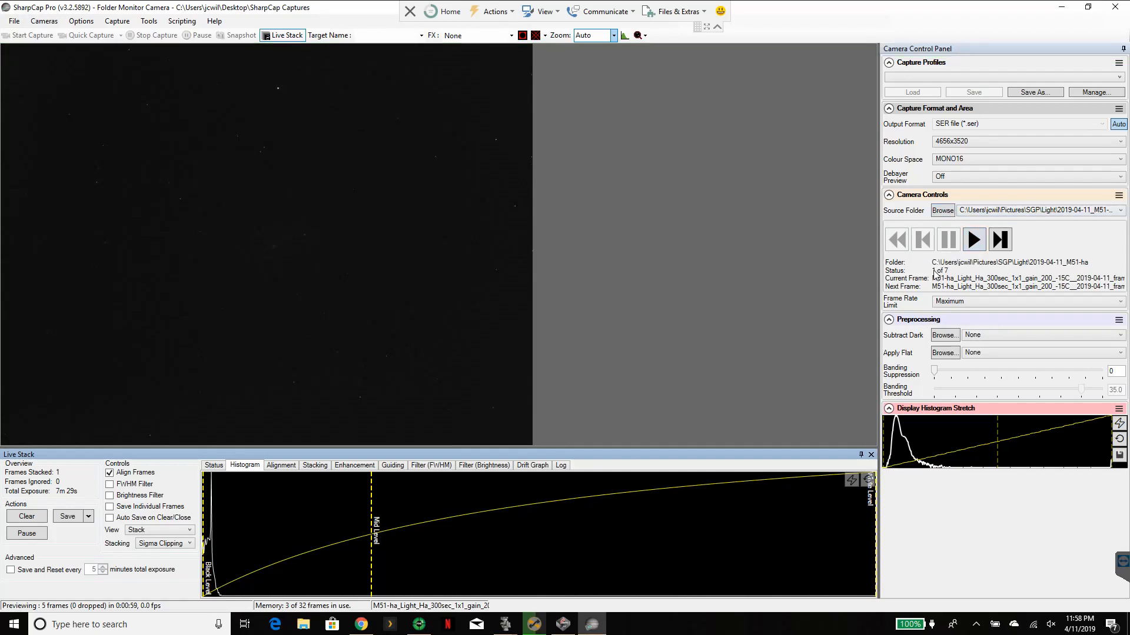
Process all seven M51-ha frames and stretch the stack's black, mid and white levels to reveal the galaxy.
click(973, 239)
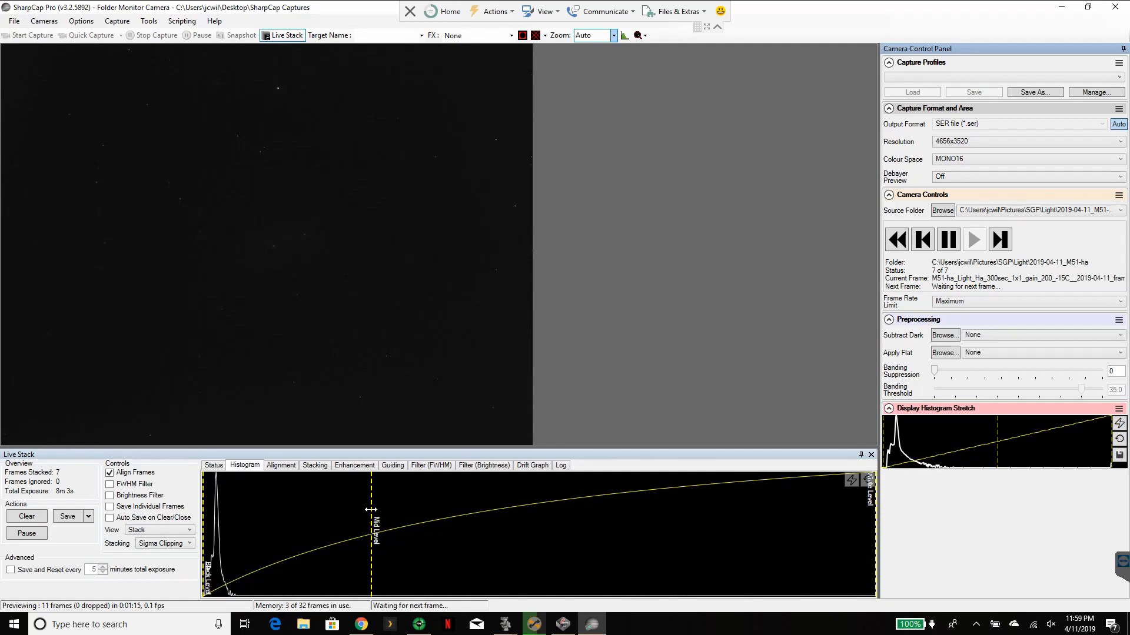
mouse_move(371, 510)
mouse_down()
mouse_move(297, 518)
mouse_move(356, 519)
mouse_up()
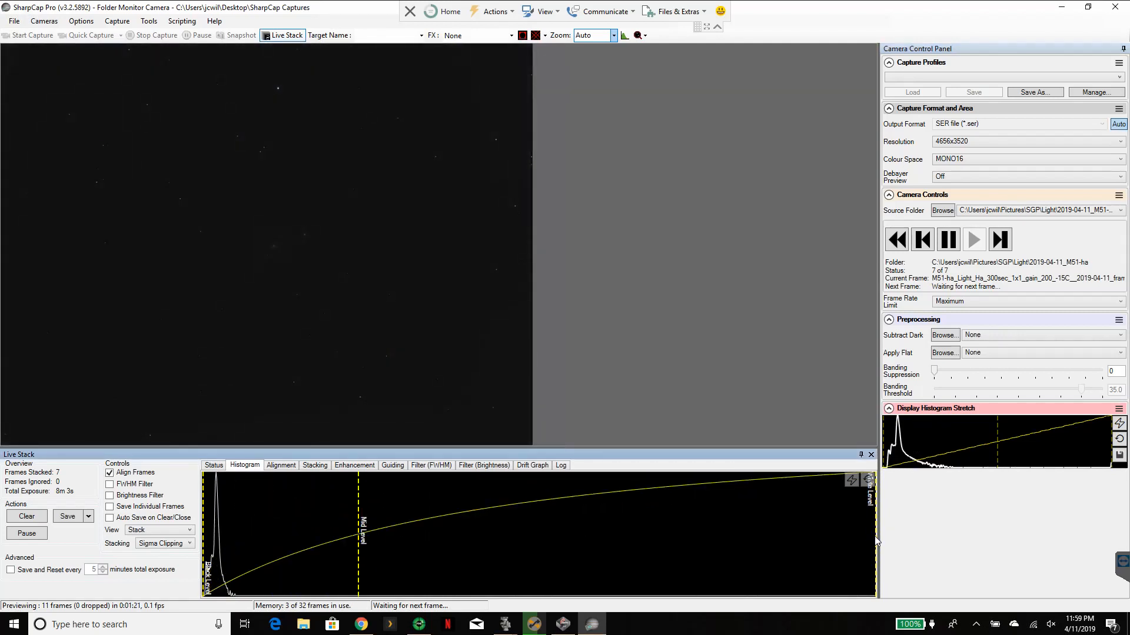
drag(874, 536, 338, 518)
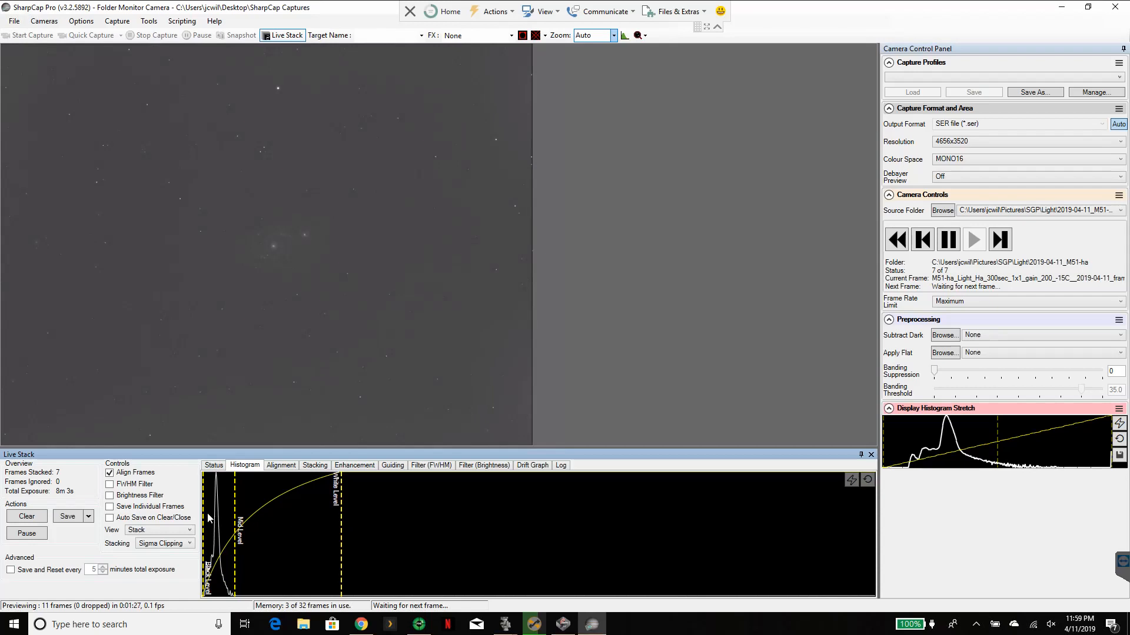
drag(208, 514, 240, 516)
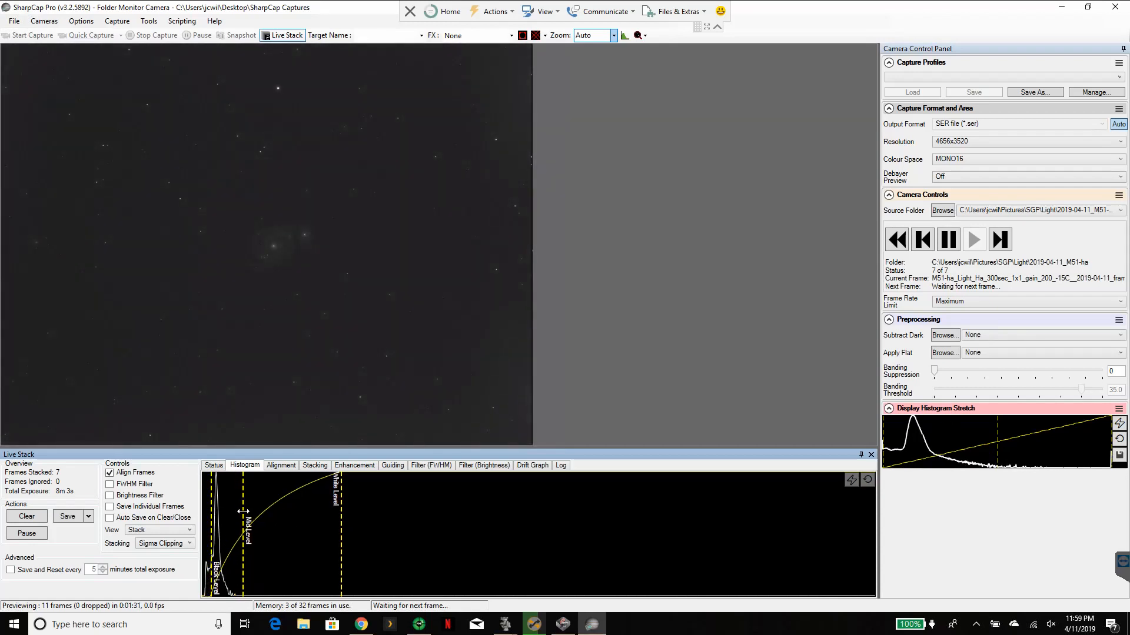
drag(240, 512, 214, 514)
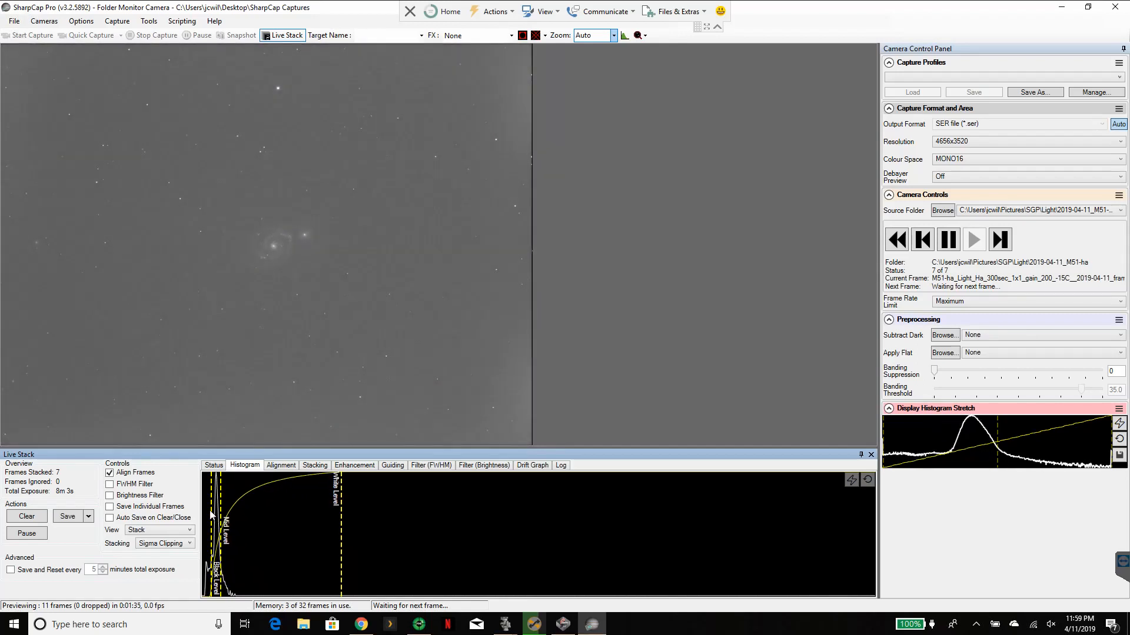
drag(212, 513, 218, 511)
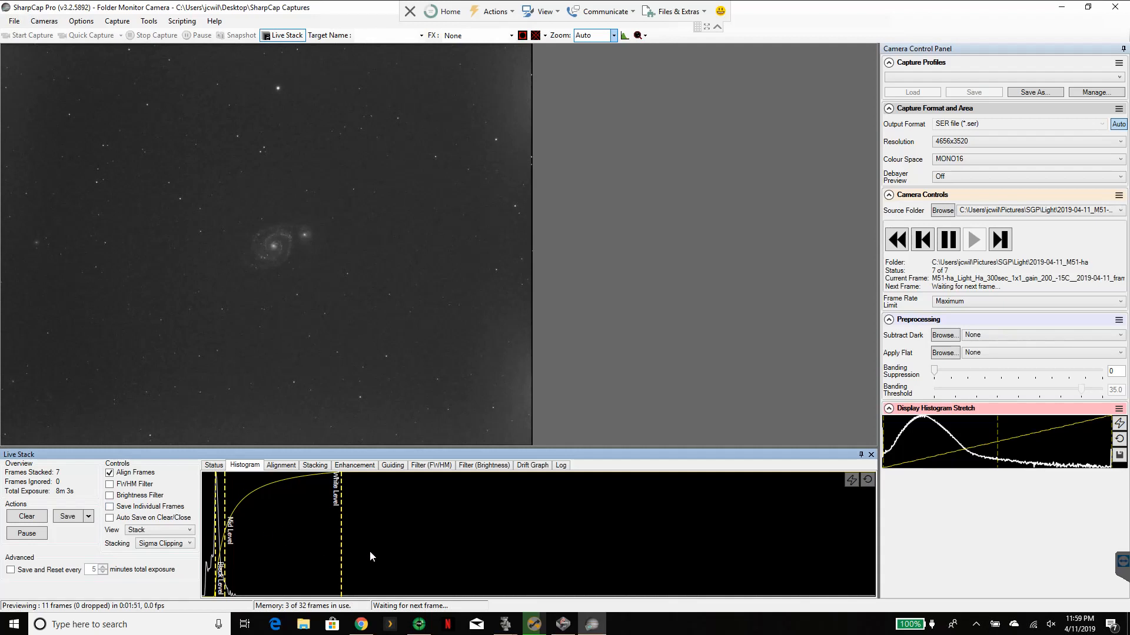
click(868, 481)
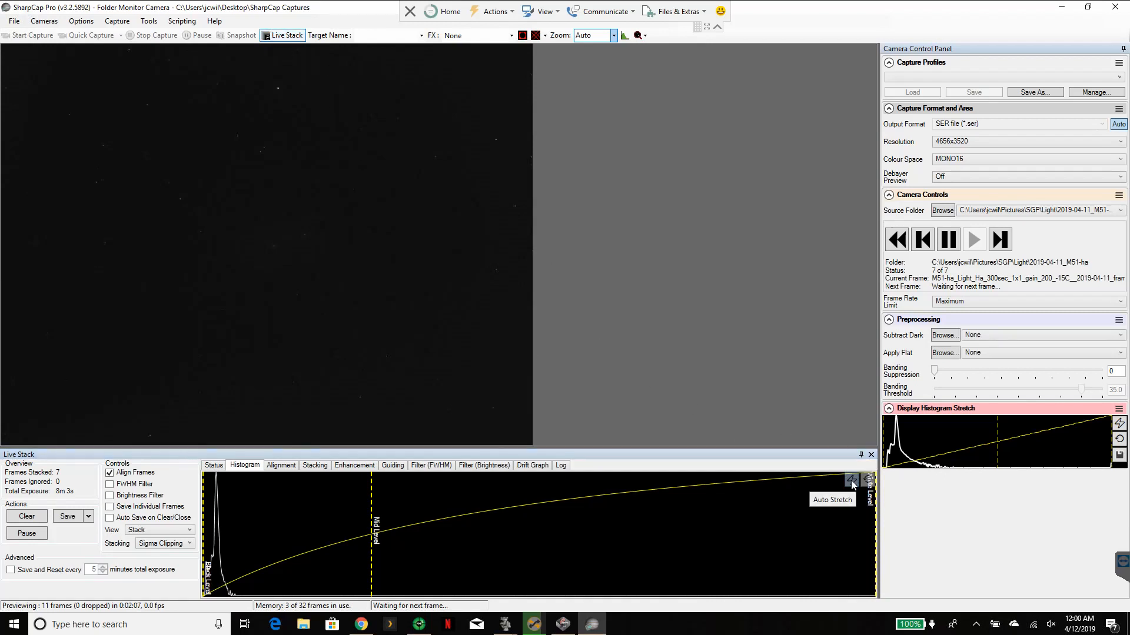
click(850, 480)
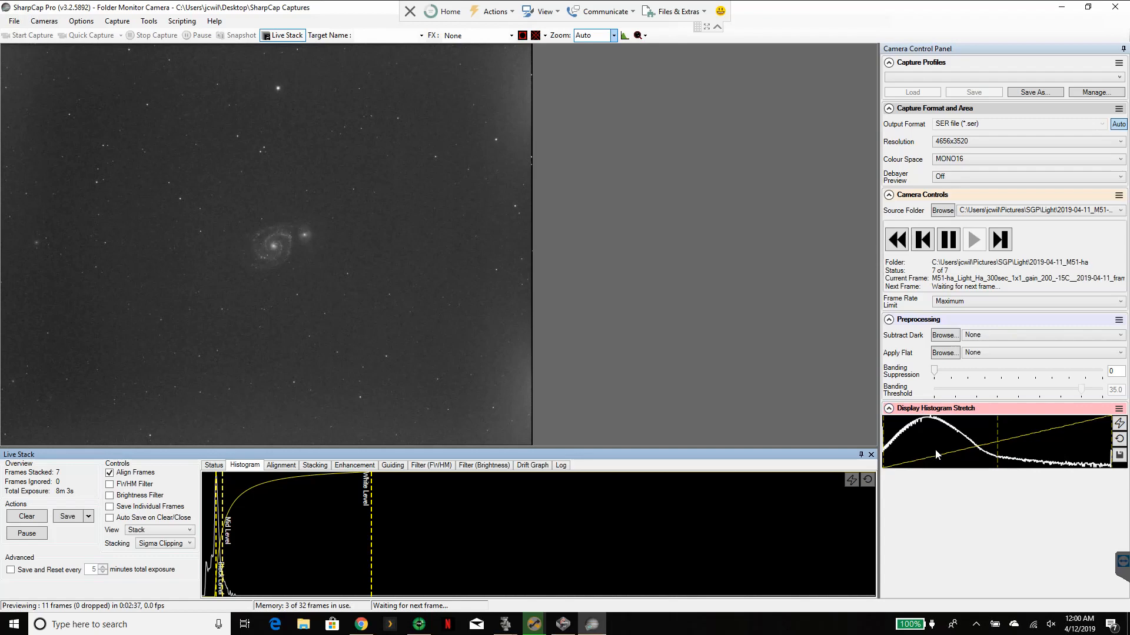
click(868, 477)
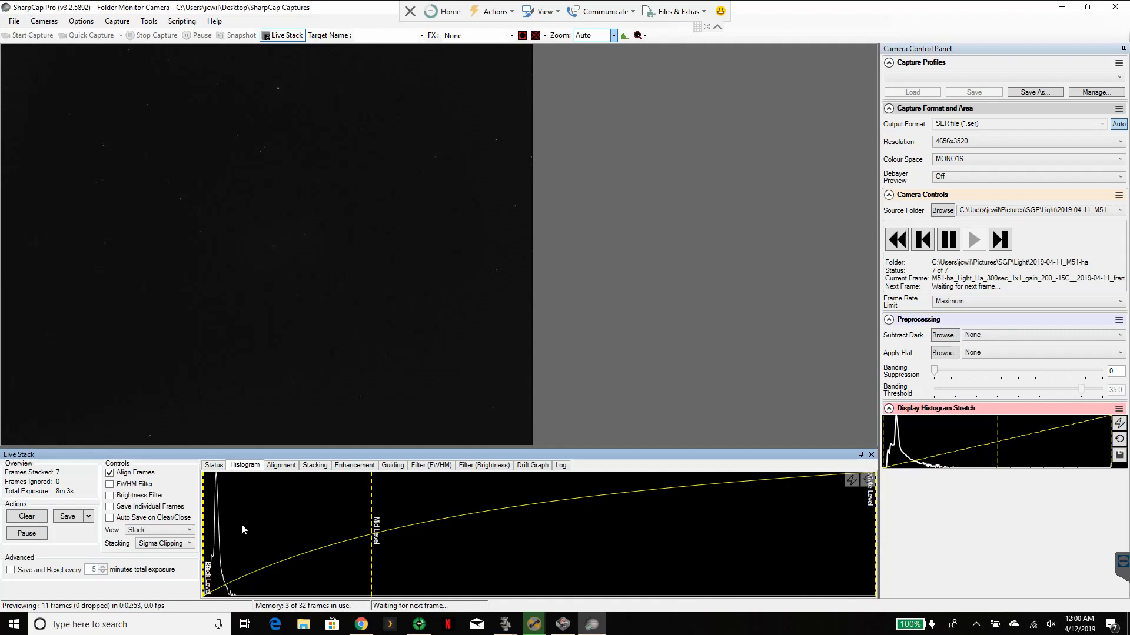
Auto-stretch the M51 stack, reset it to linear, then auto-stretch again.
click(853, 479)
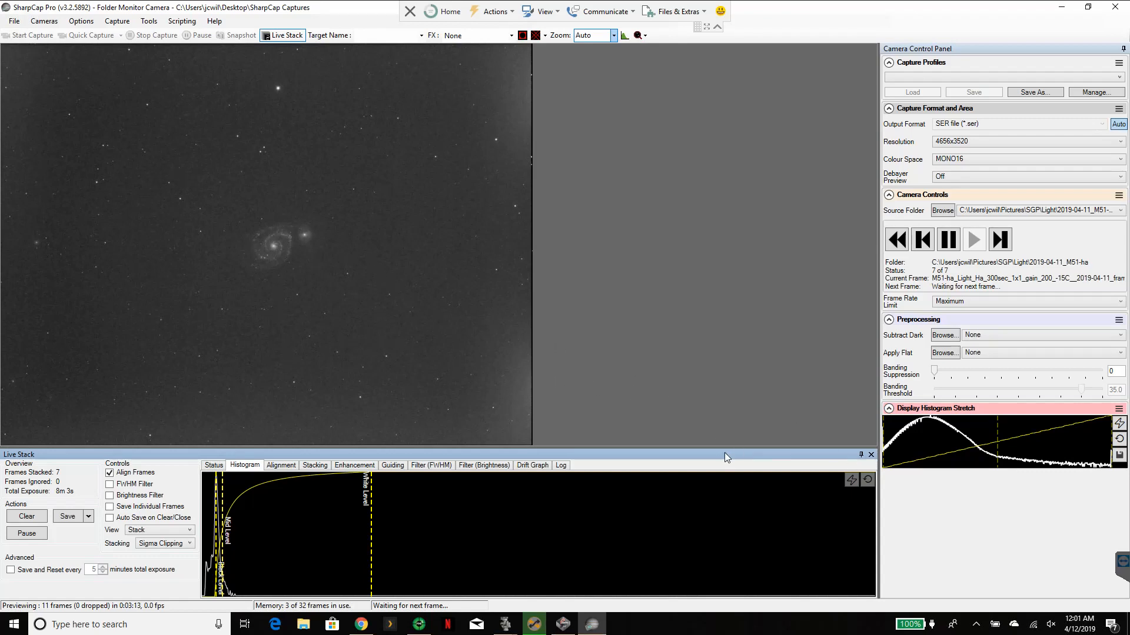
click(867, 481)
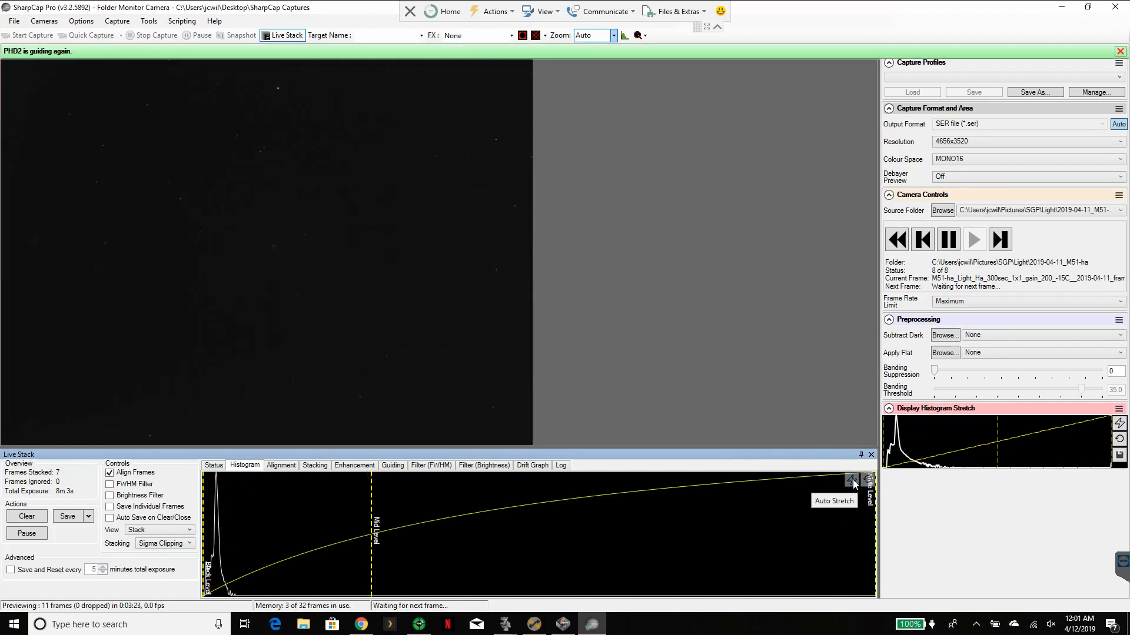
click(852, 480)
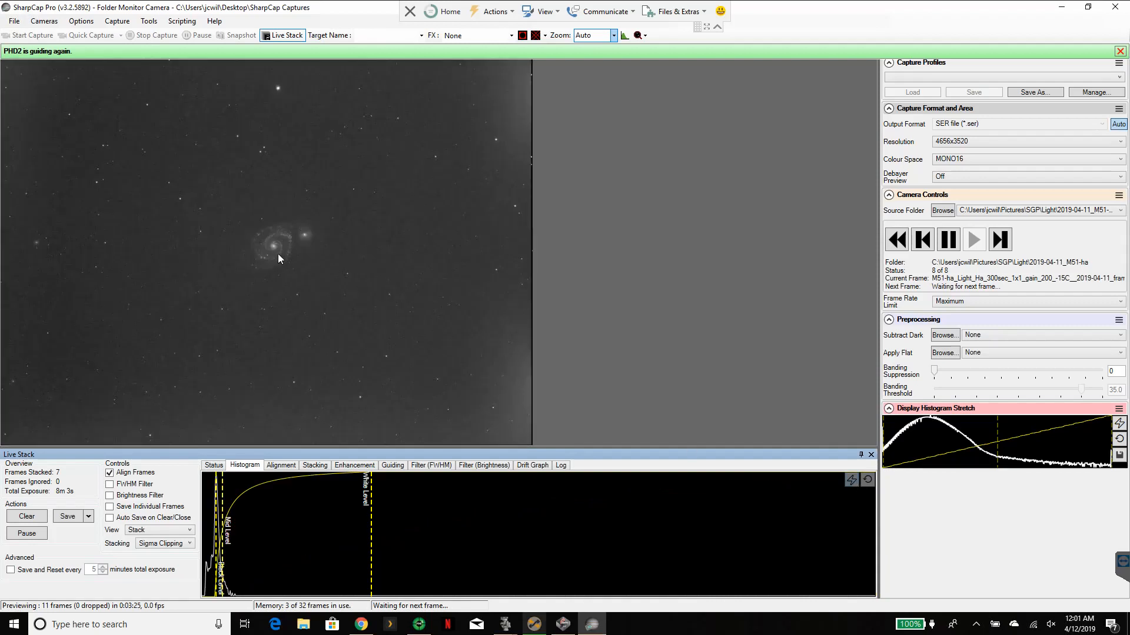
Toggle auto-stretch and reset on both the stack and display histograms until the galaxy shows.
click(1120, 427)
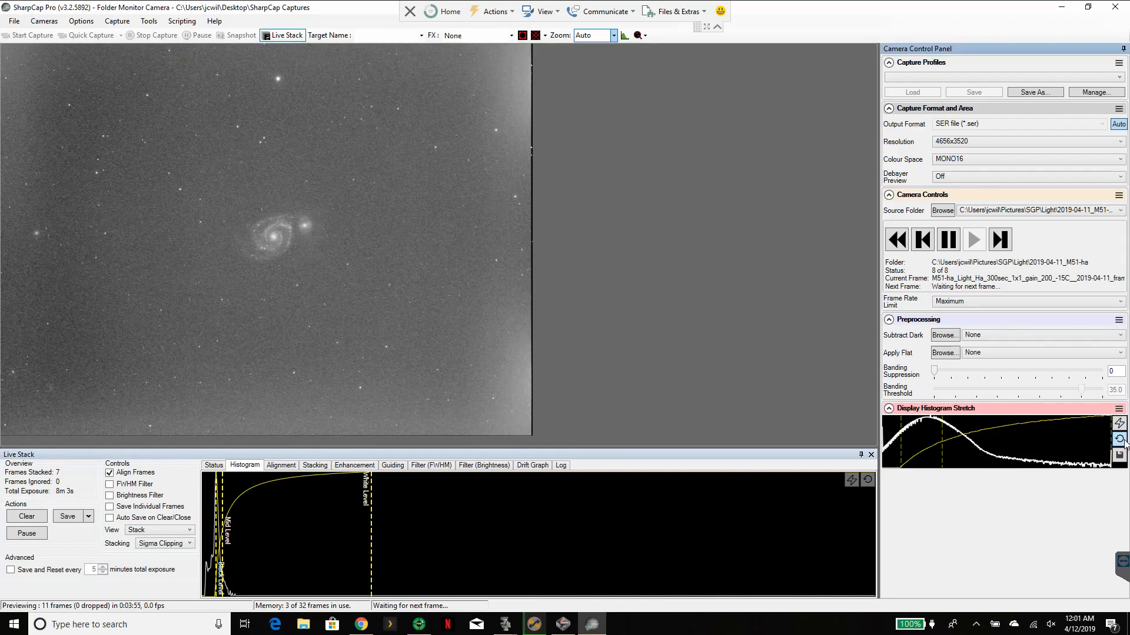
click(1119, 440)
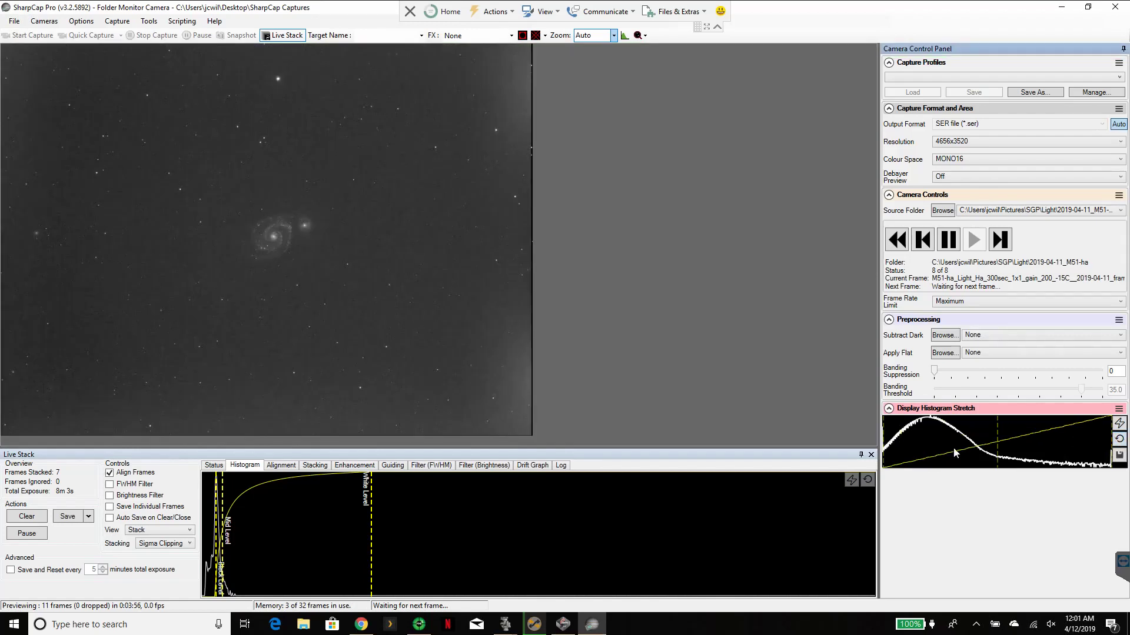
click(867, 479)
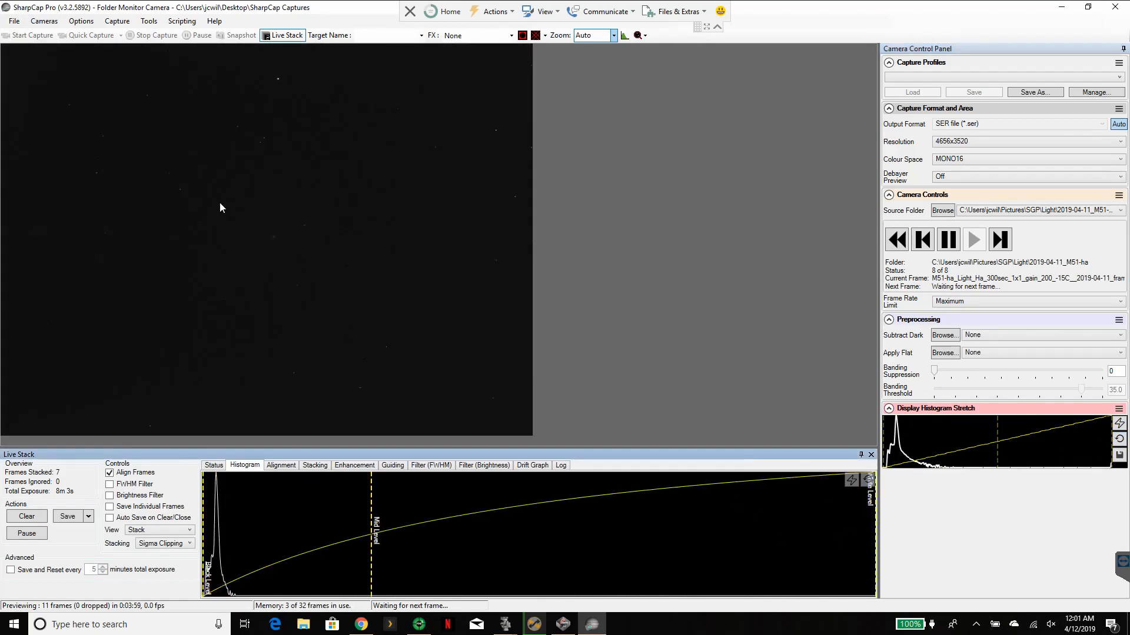
click(853, 480)
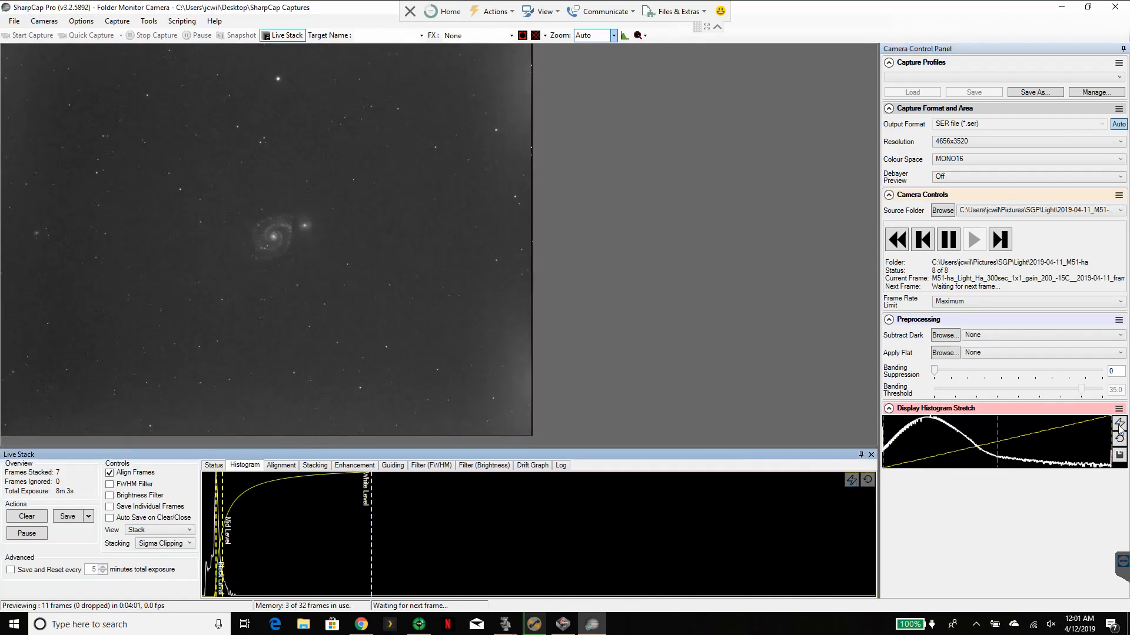
click(1119, 427)
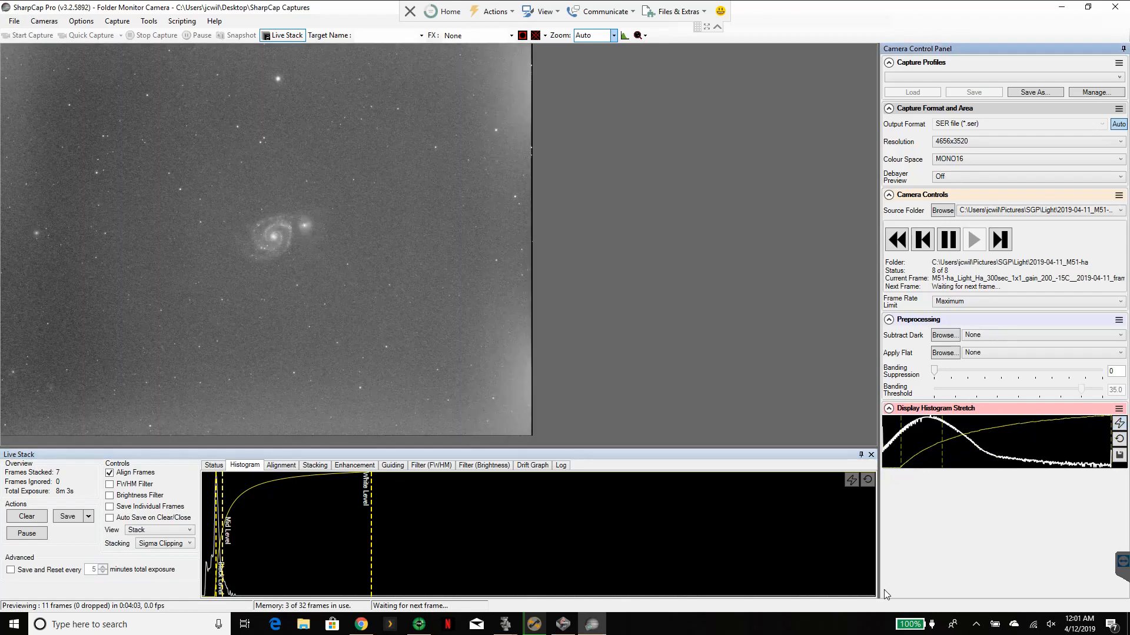
click(1119, 438)
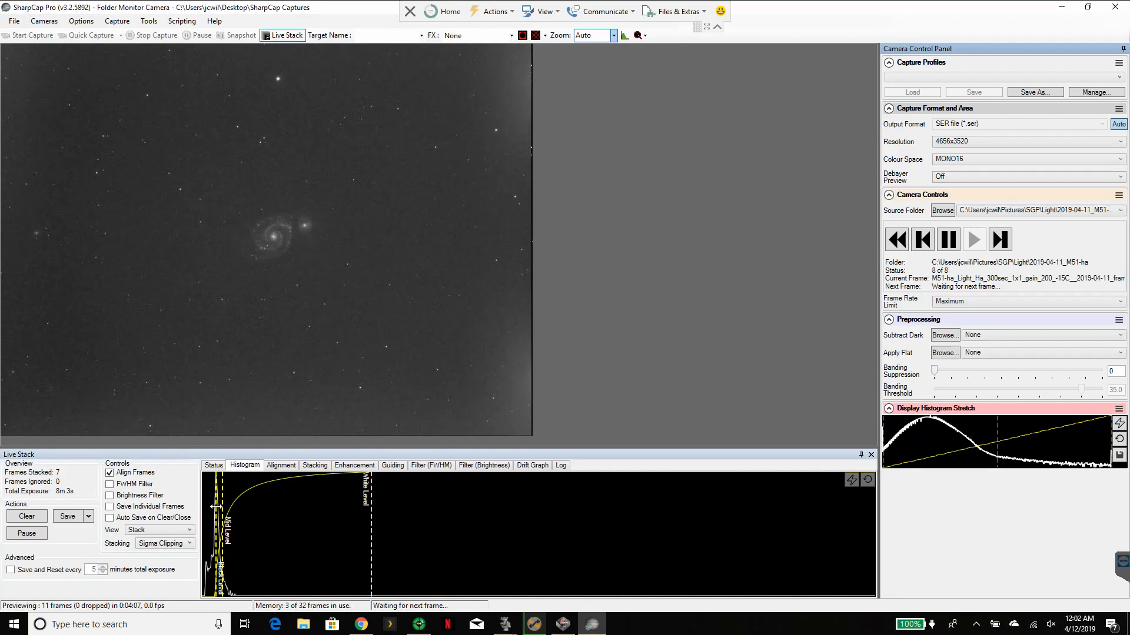
click(867, 480)
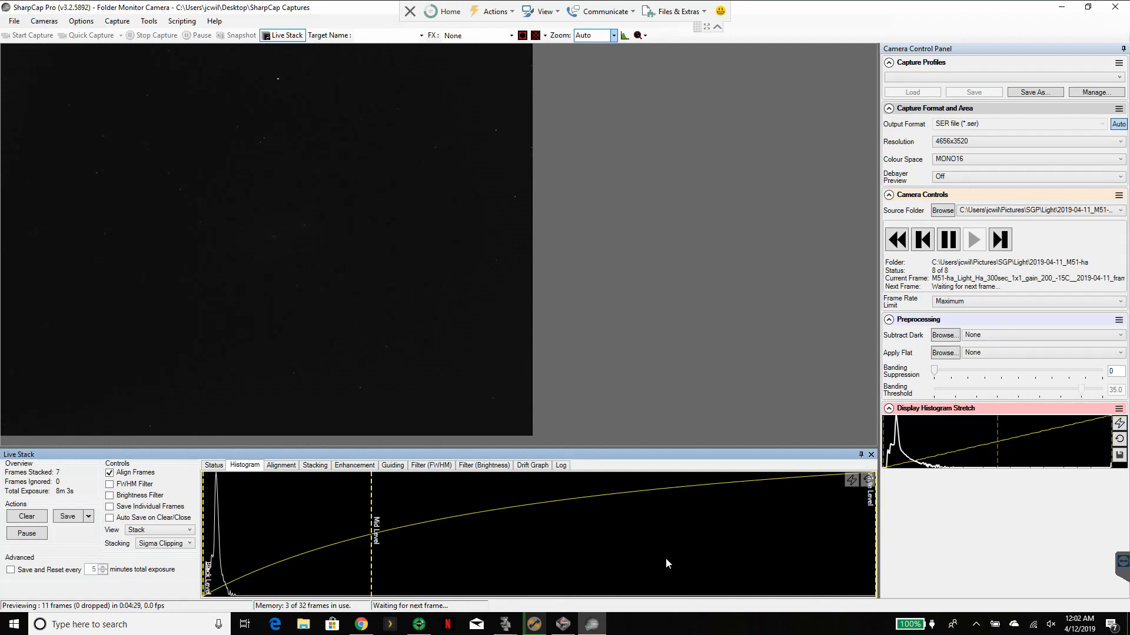
click(852, 484)
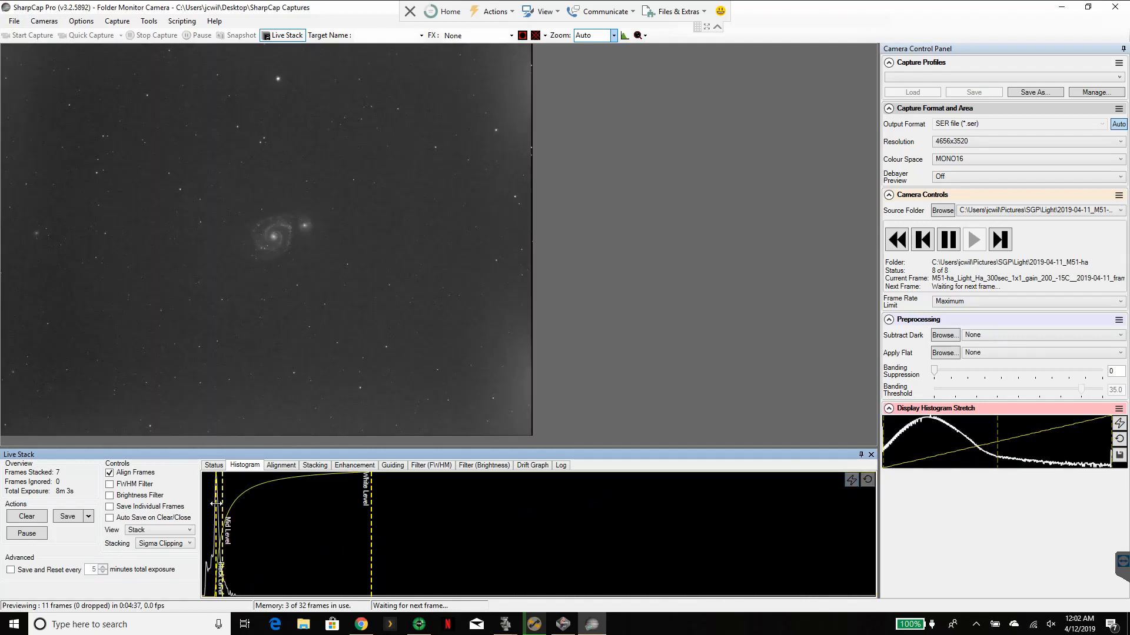
Fine-tune the stack black level, re-auto-stretch, and raise the display black and mid levels.
drag(214, 504, 222, 503)
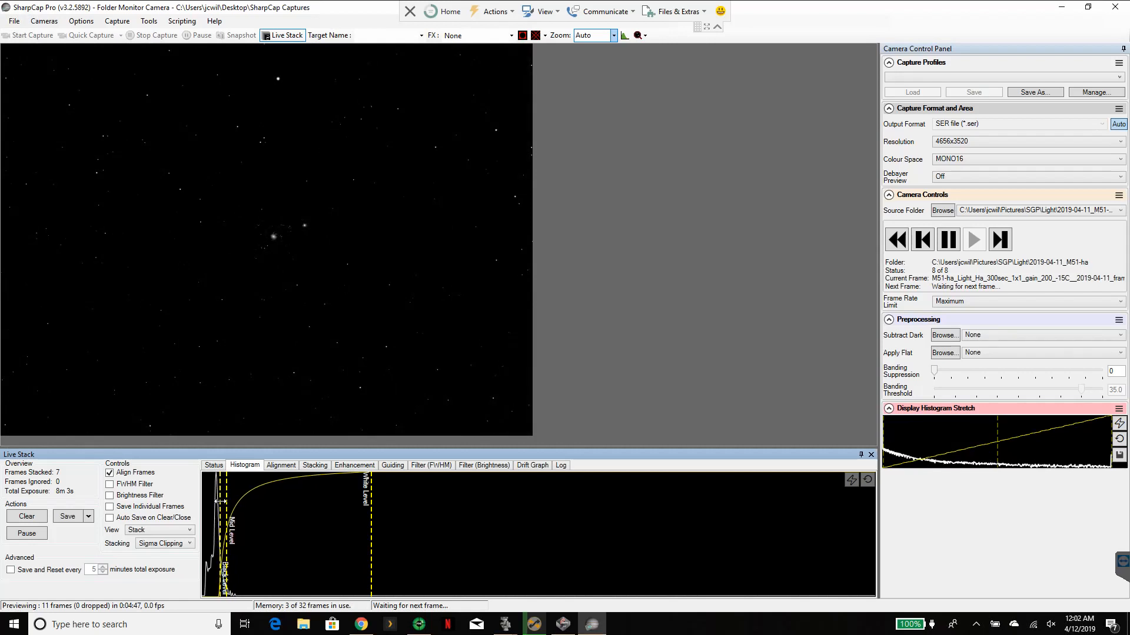
mouse_move(222, 504)
mouse_down()
mouse_move(213, 504)
mouse_move(231, 512)
mouse_up()
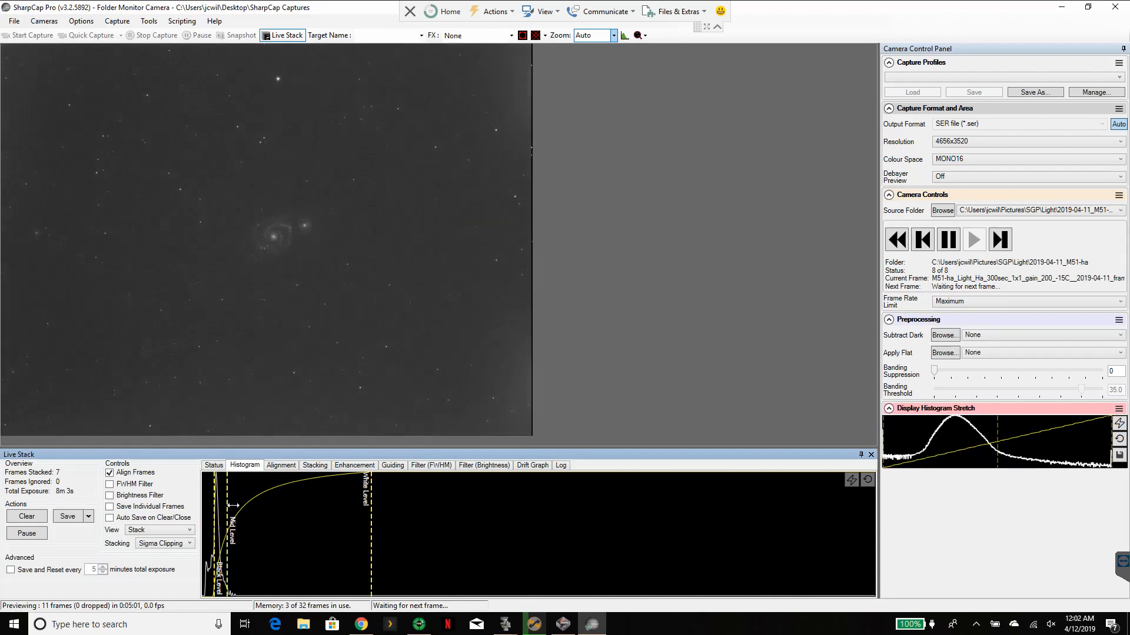
click(853, 479)
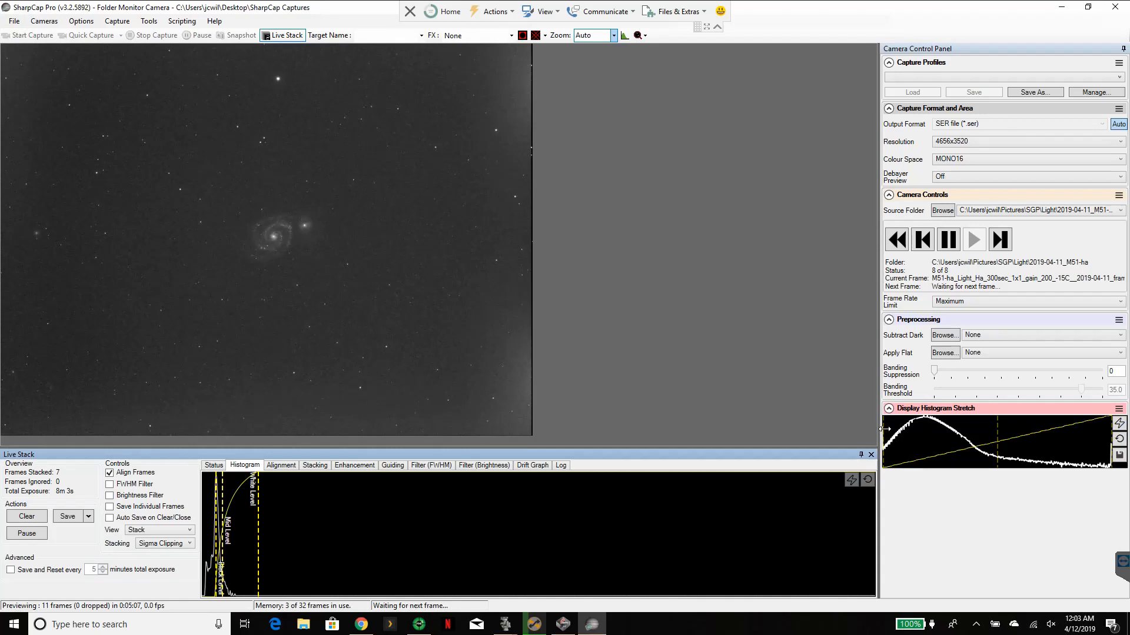
drag(884, 430, 934, 436)
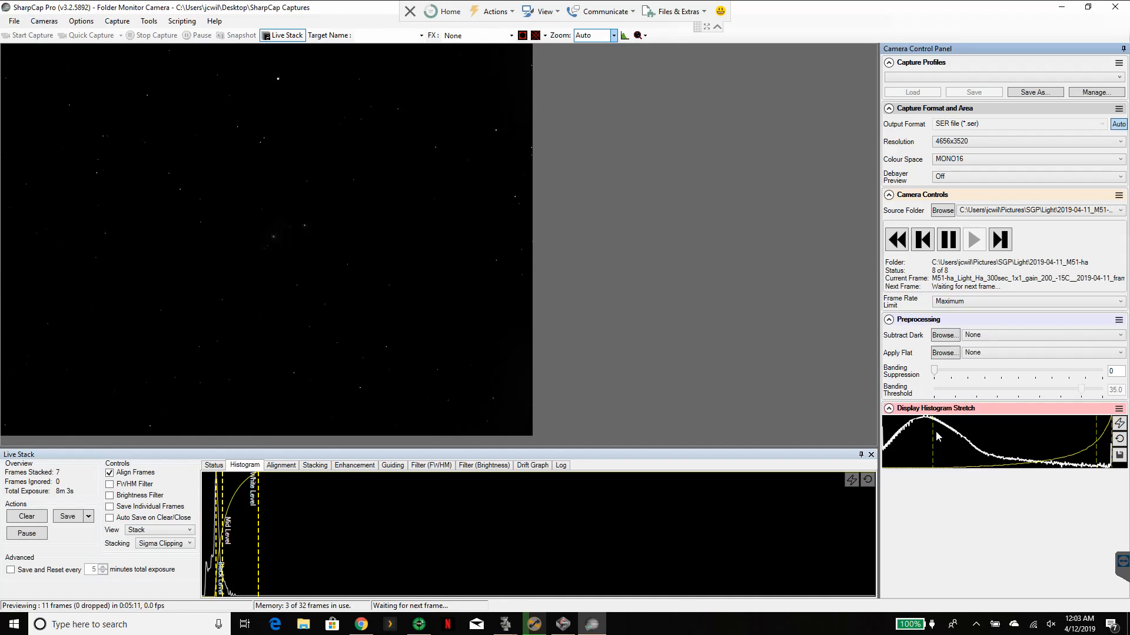
mouse_move(921, 434)
mouse_down()
mouse_move(998, 435)
mouse_move(957, 439)
mouse_up()
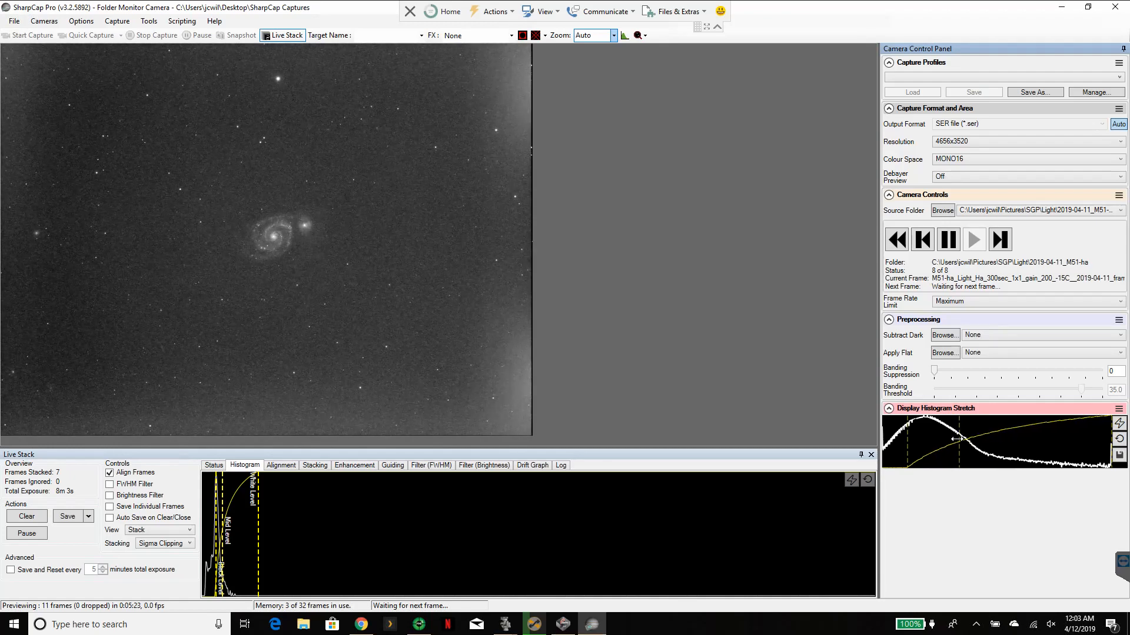
Auto-stretch the display, then shift its black and mid levels right to darken the sky.
click(1119, 424)
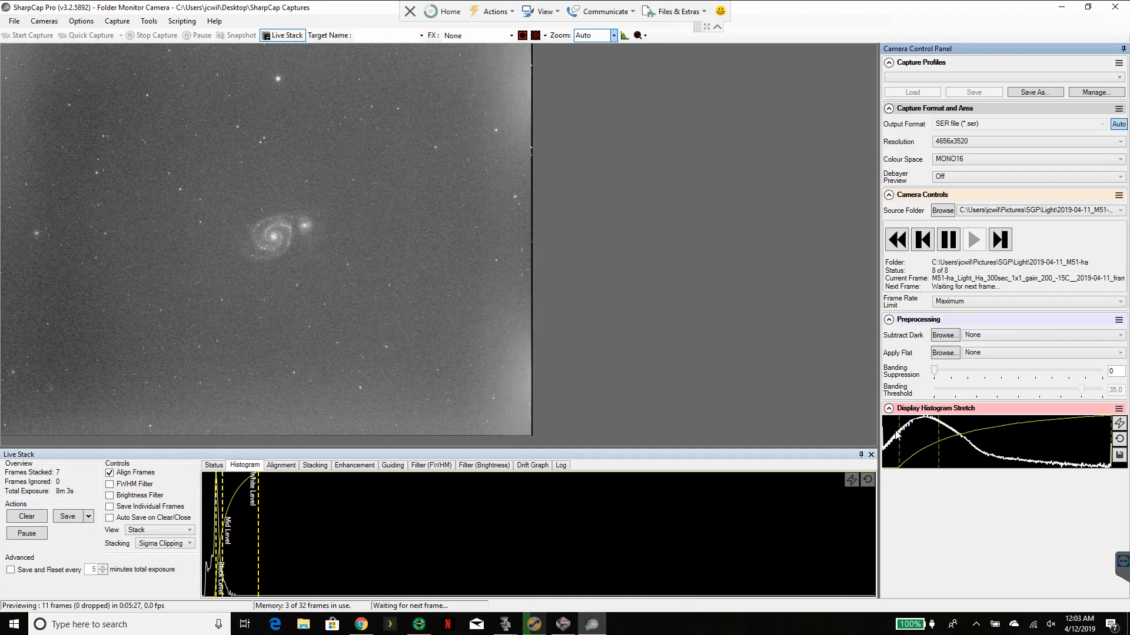
drag(907, 425, 912, 429)
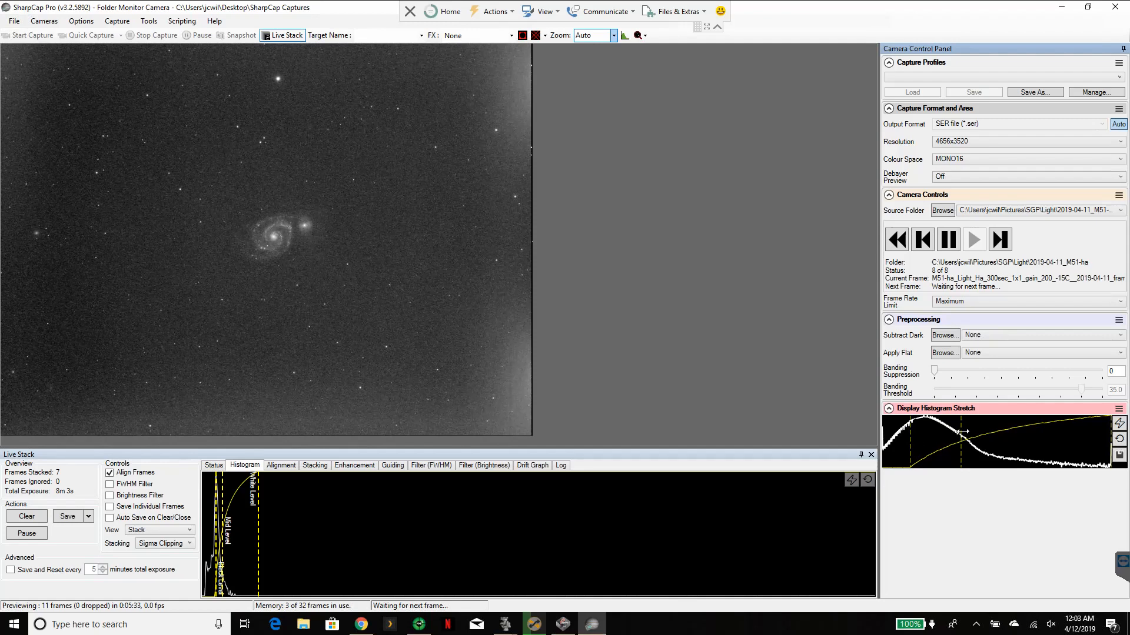
drag(966, 433, 977, 433)
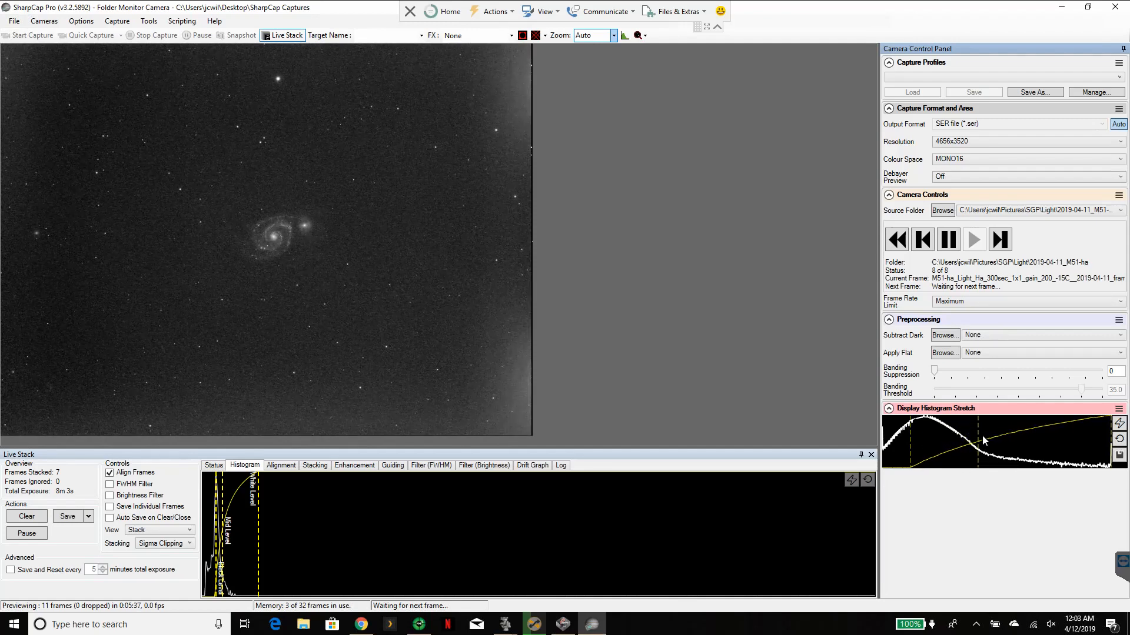
mouse_move(979, 427)
mouse_down()
mouse_move(1002, 429)
mouse_move(968, 435)
mouse_move(980, 433)
mouse_up()
Reset both stretches, auto-stretch the stack, and nudge the display mid level right.
click(1119, 440)
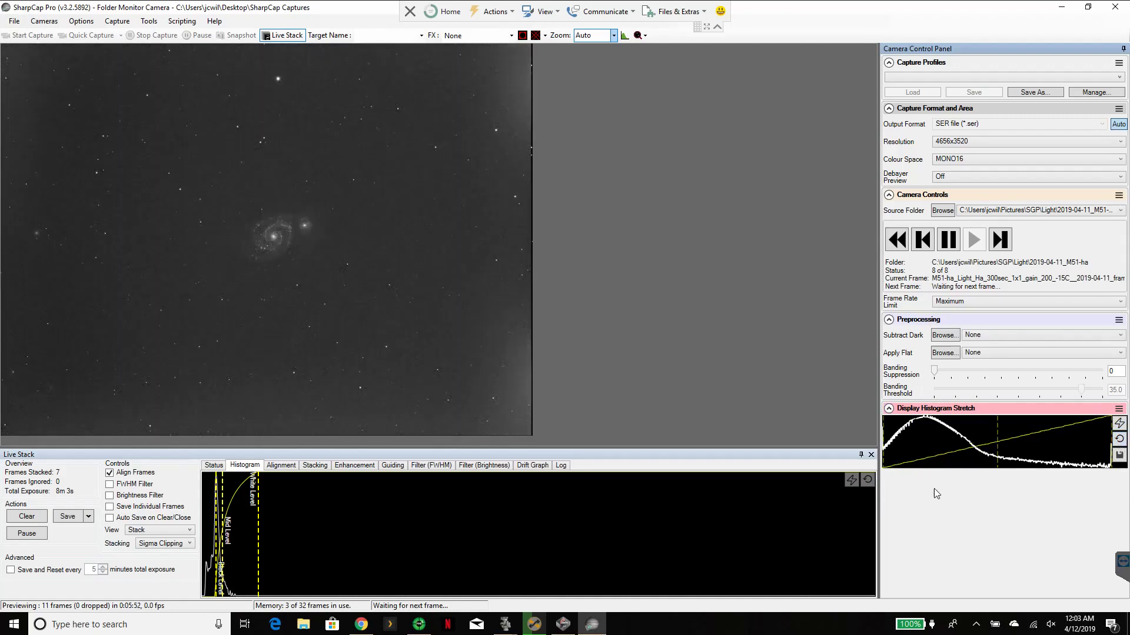
click(871, 478)
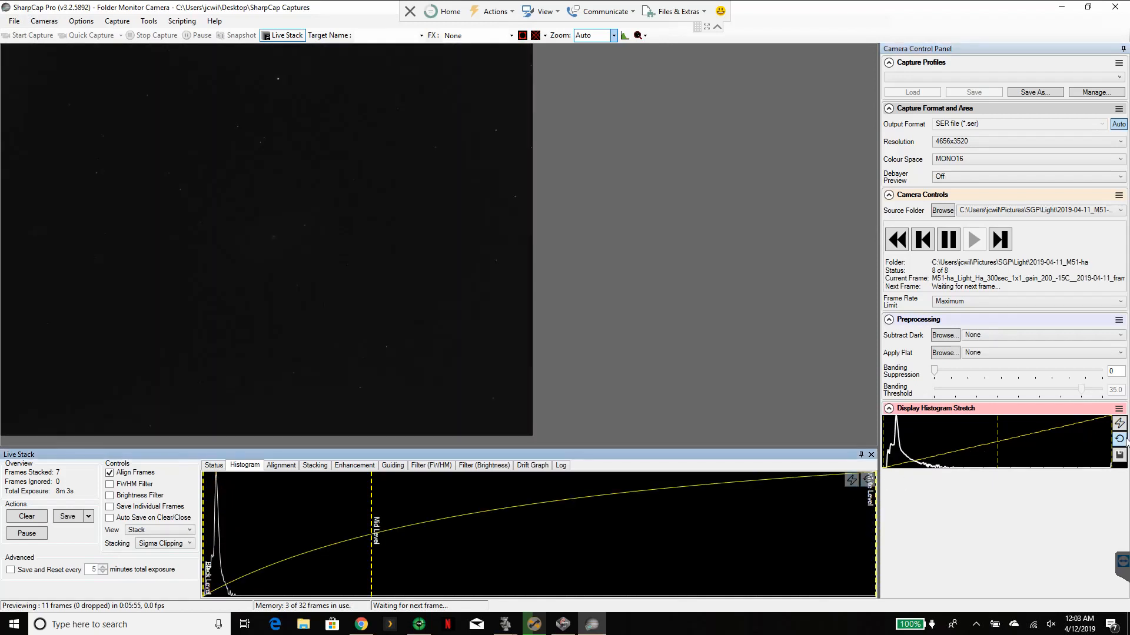
click(852, 489)
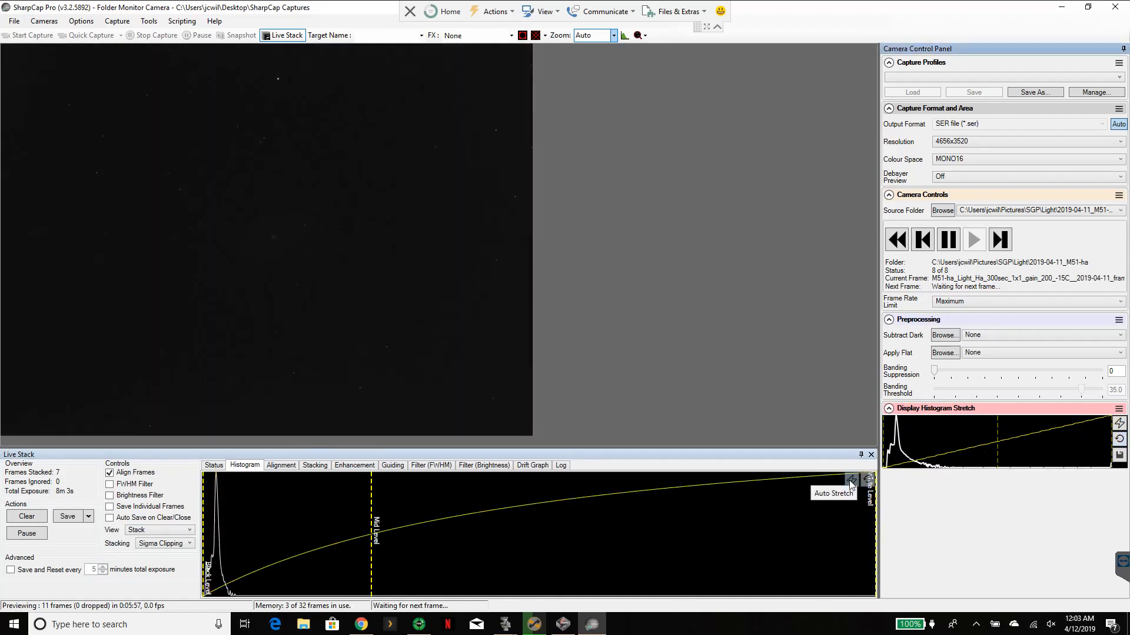
click(850, 479)
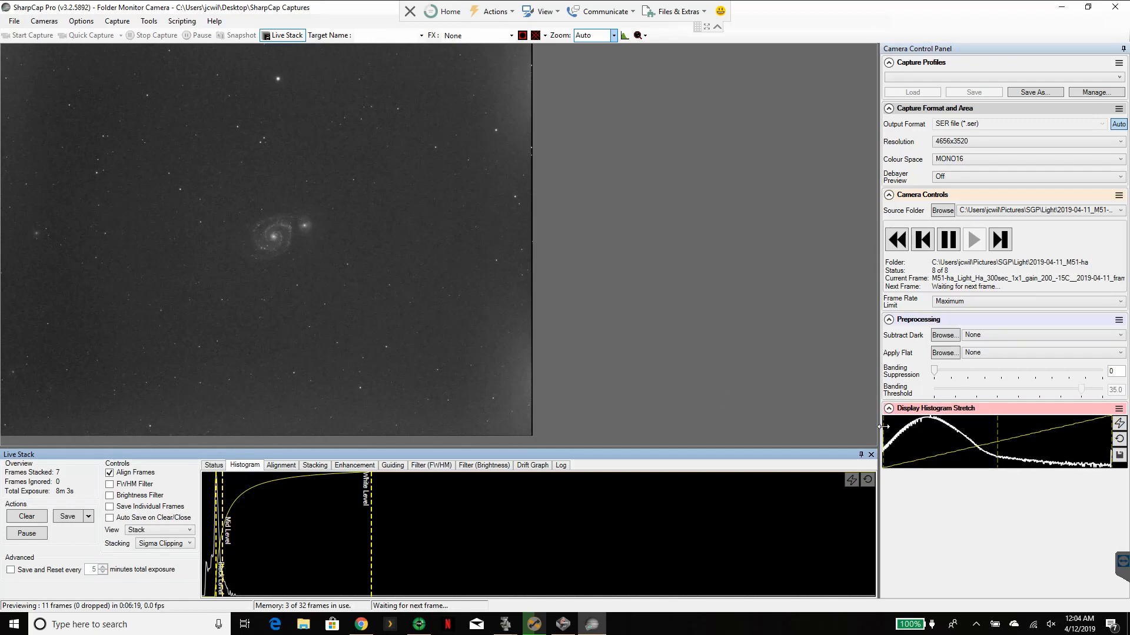
mouse_move(909, 429)
mouse_down()
mouse_move(1056, 437)
mouse_move(961, 427)
mouse_up()
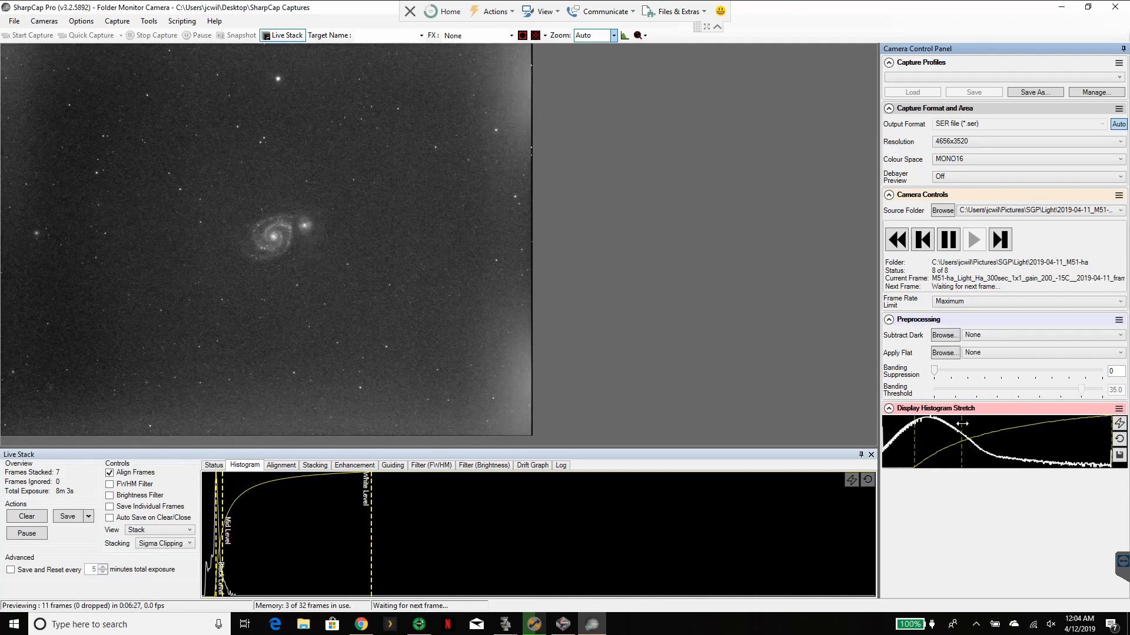
drag(960, 426, 967, 425)
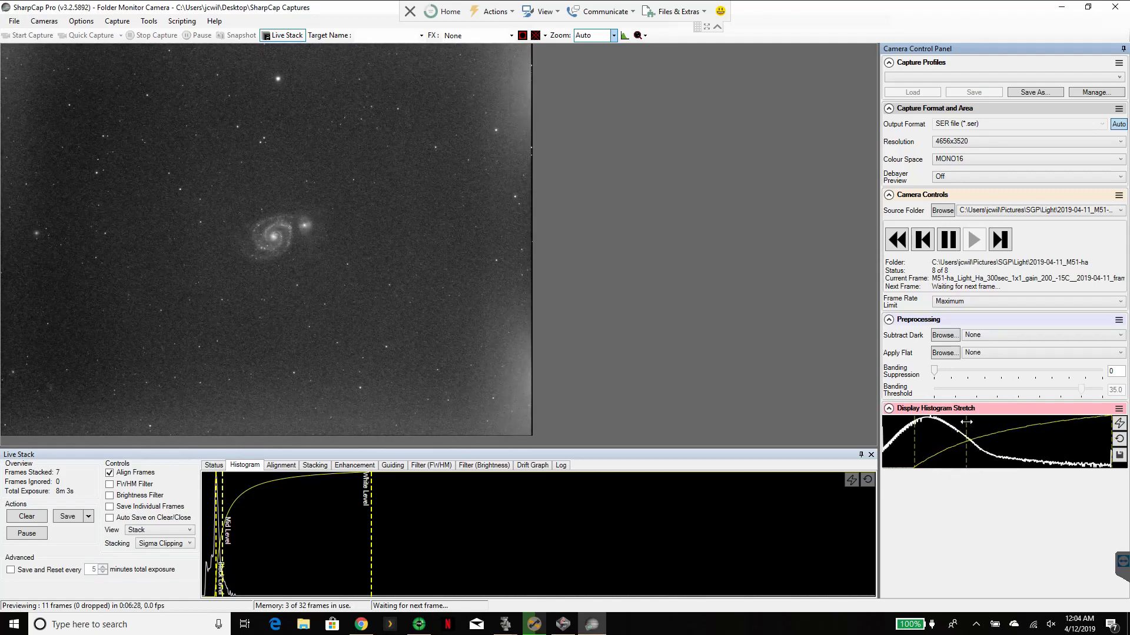
Set the preview zoom to 66%, then back down to 40%.
click(613, 36)
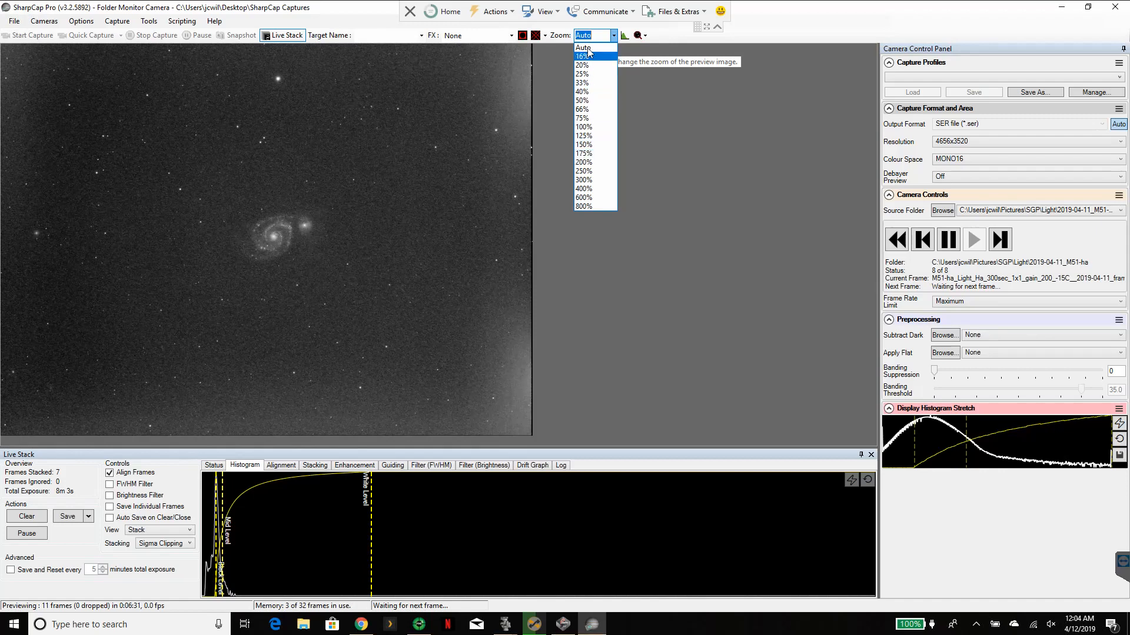
click(590, 110)
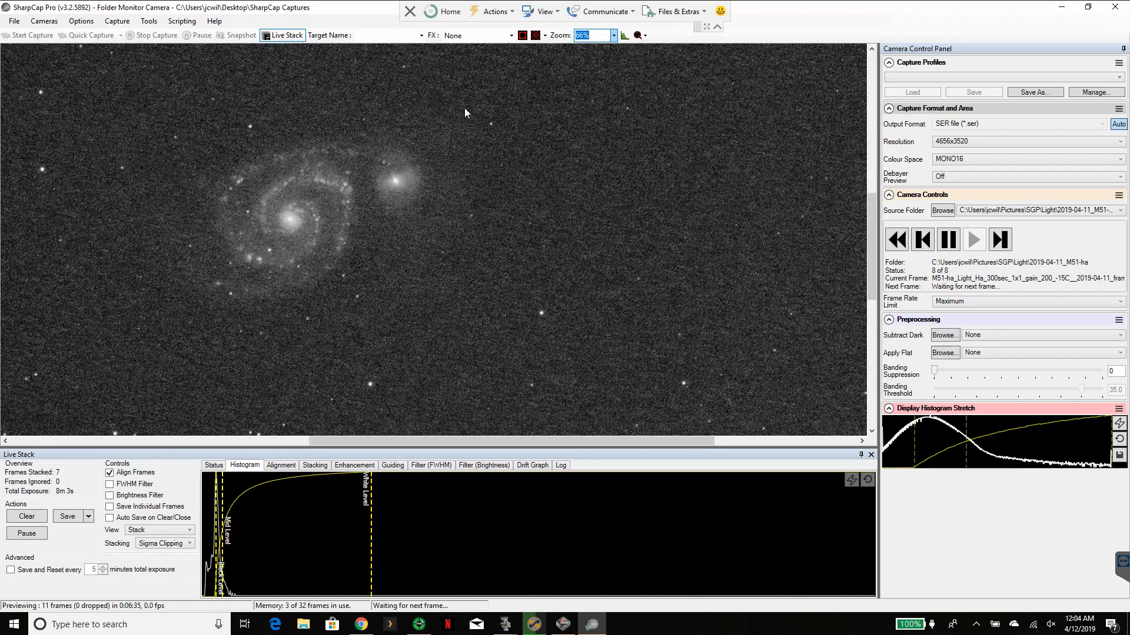
click(615, 36)
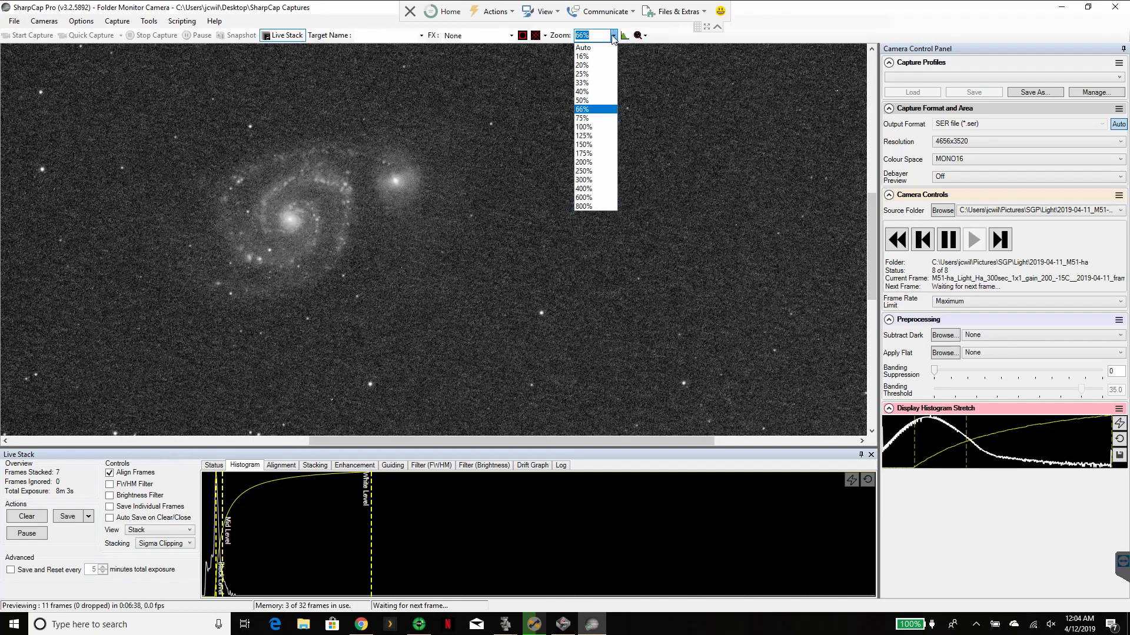
click(596, 98)
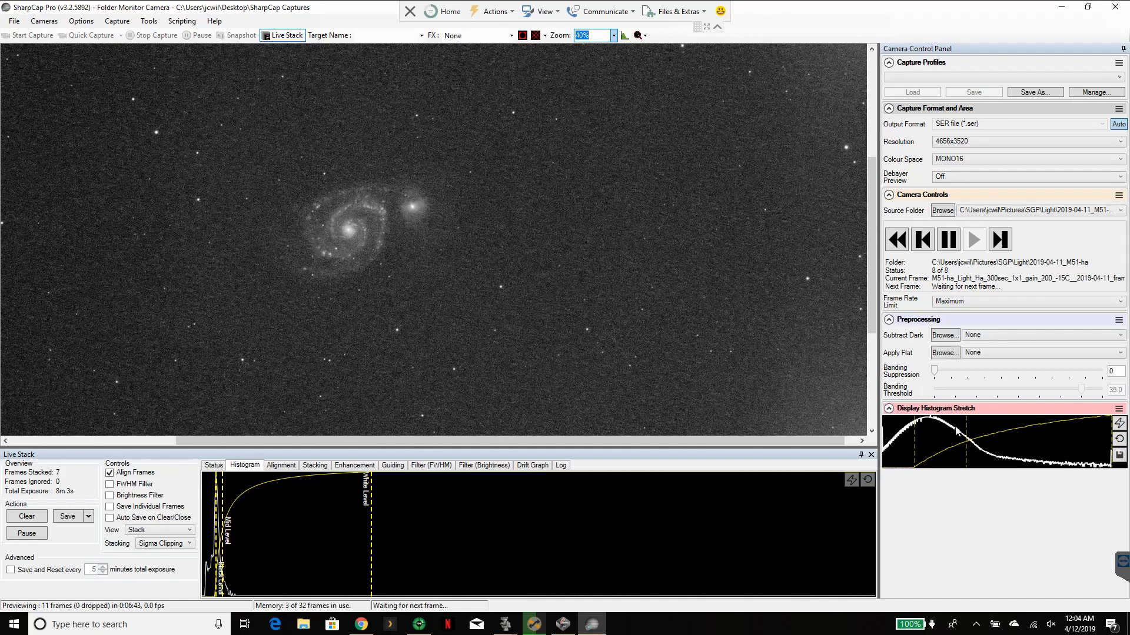
Try an auto-stretch, then reset both the display and live-stack stretches to linear.
drag(967, 428, 980, 433)
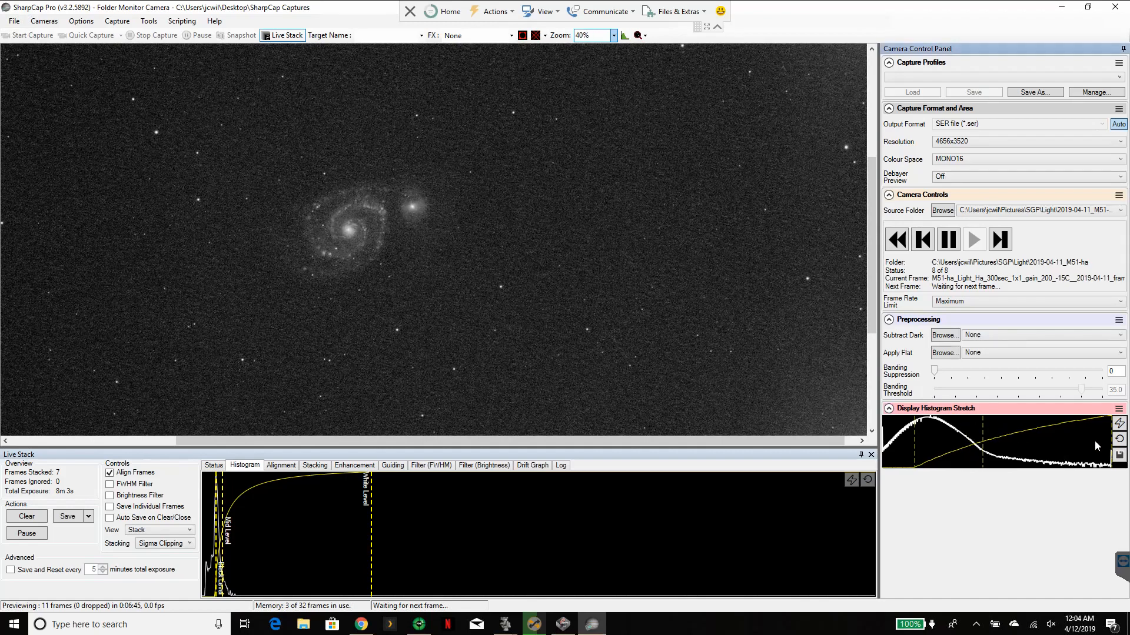
click(1120, 427)
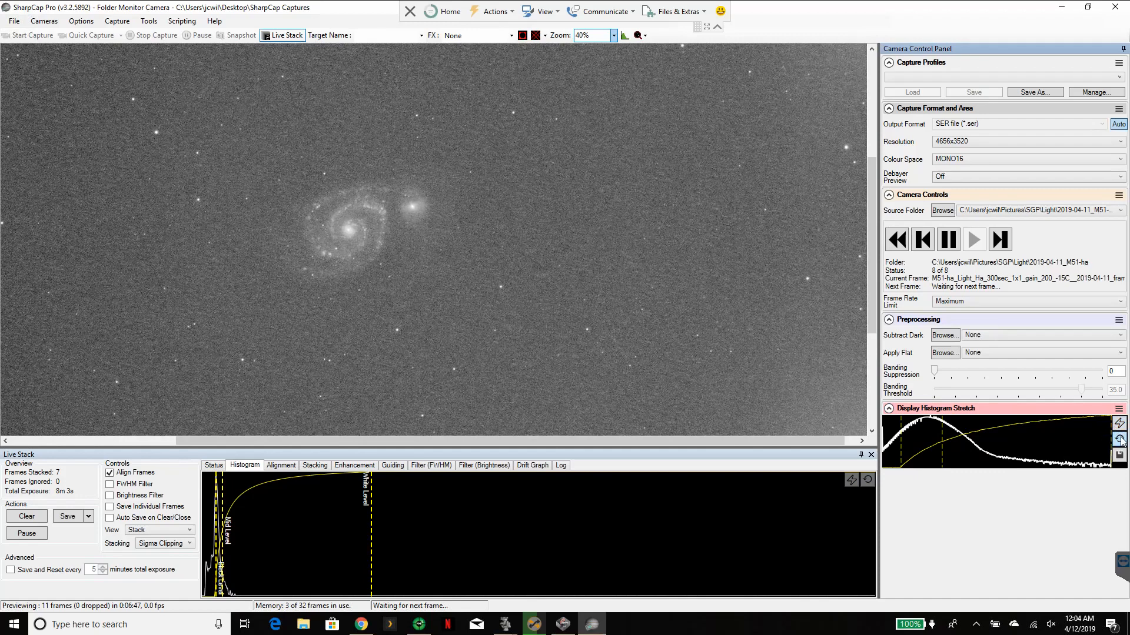
click(1119, 439)
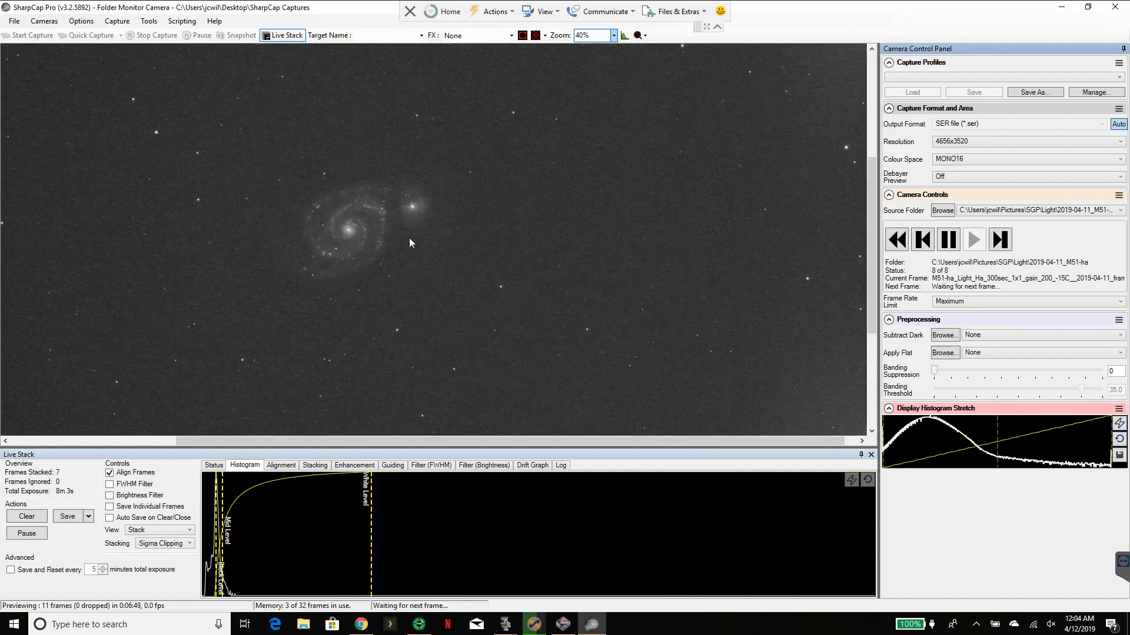
click(536, 53)
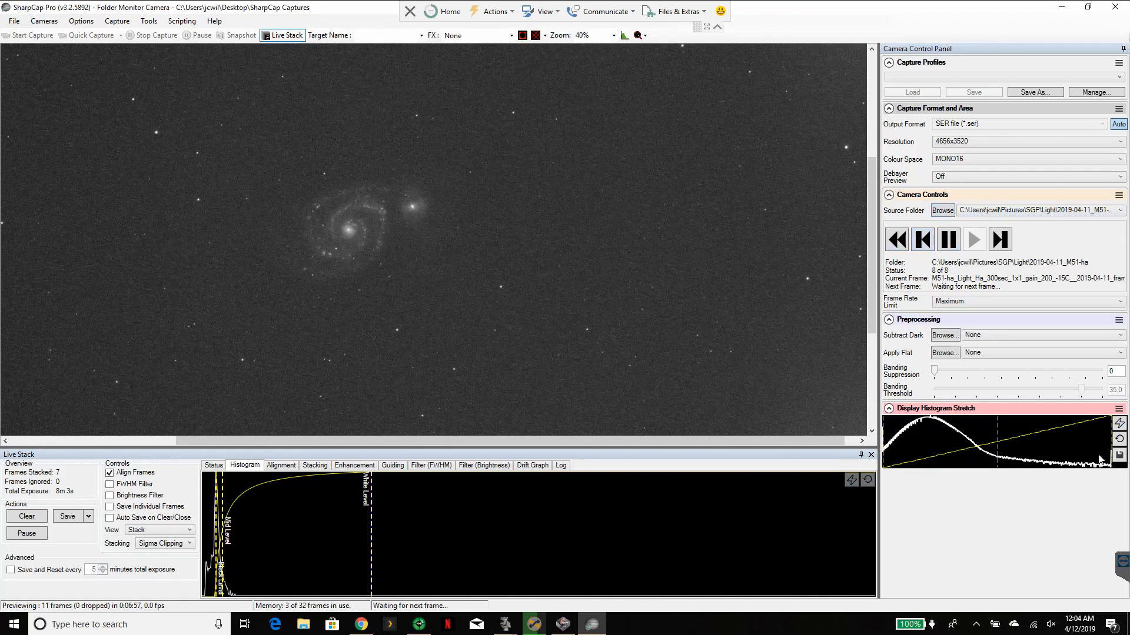
click(868, 483)
Monitor the 2019-04-04_m101 ha folder with all .fit files, clear the M51 stack and step one frame.
click(943, 210)
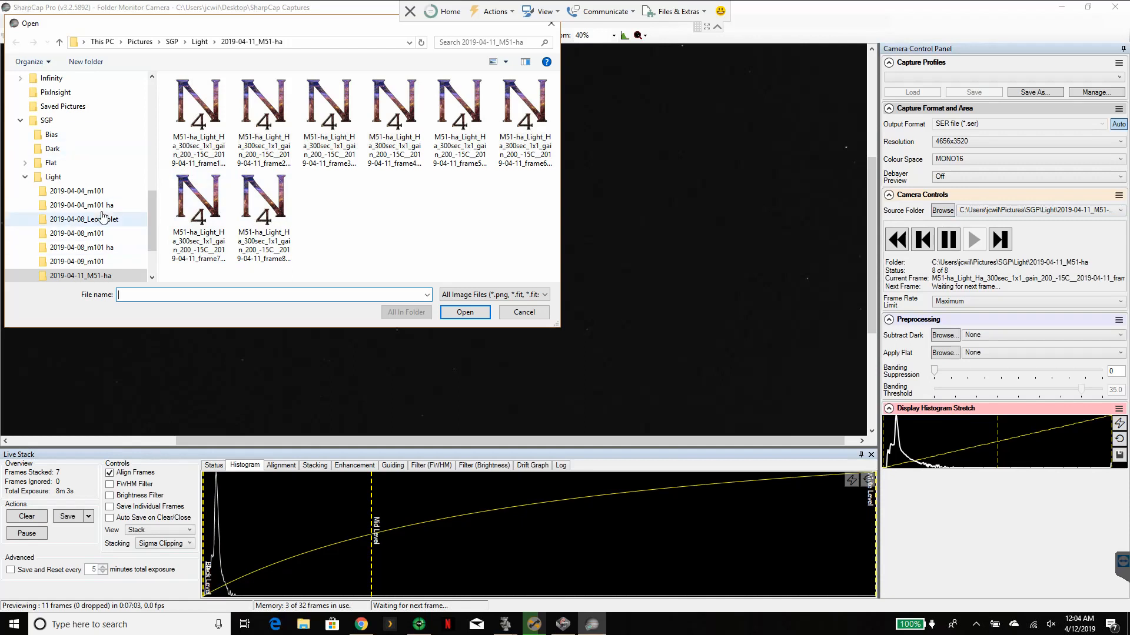
mouse_move(81, 205)
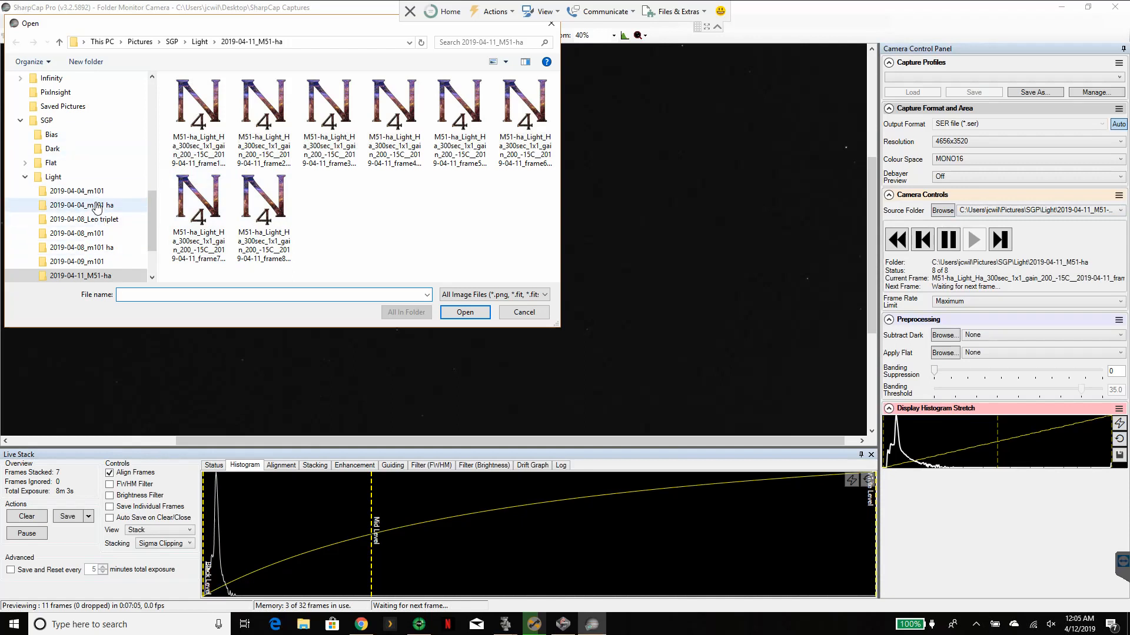
click(82, 205)
click(215, 111)
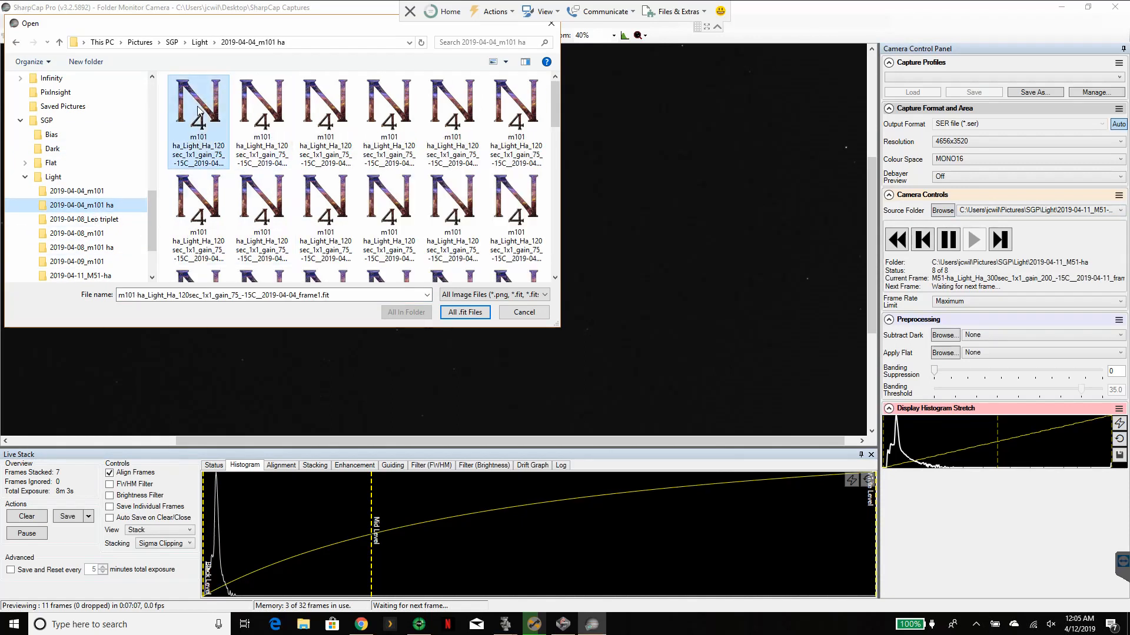
click(465, 313)
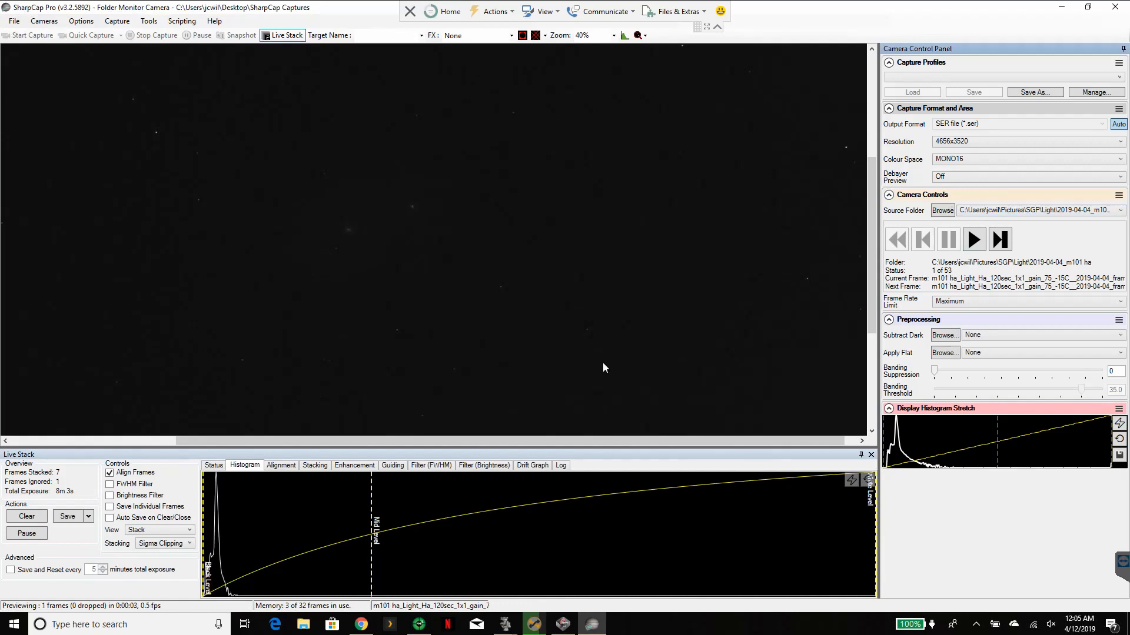
click(39, 517)
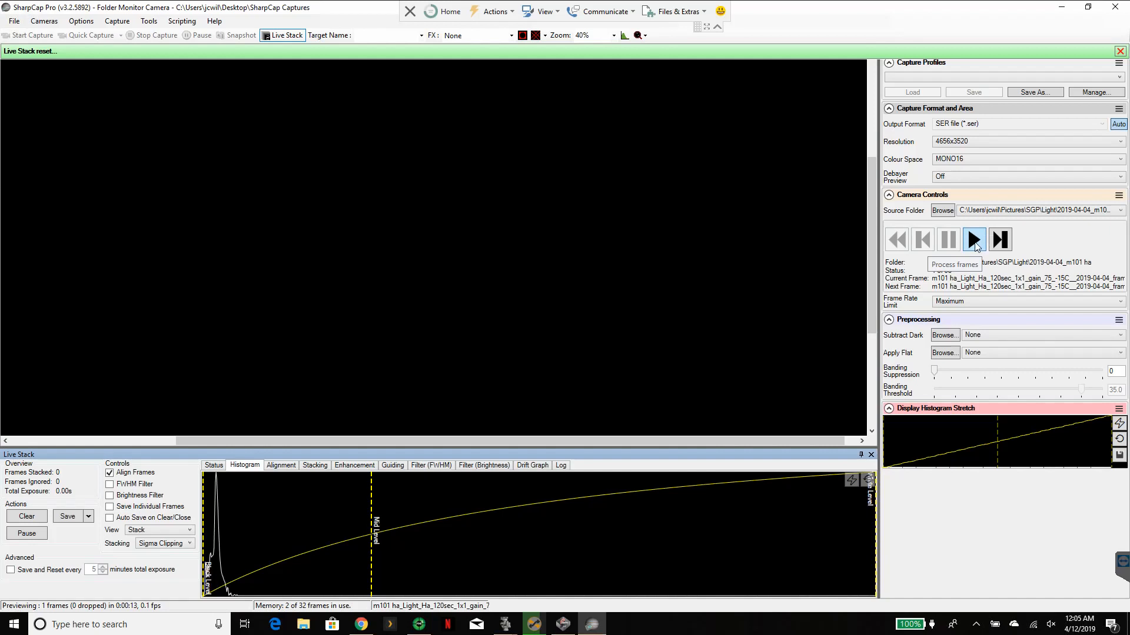
click(998, 241)
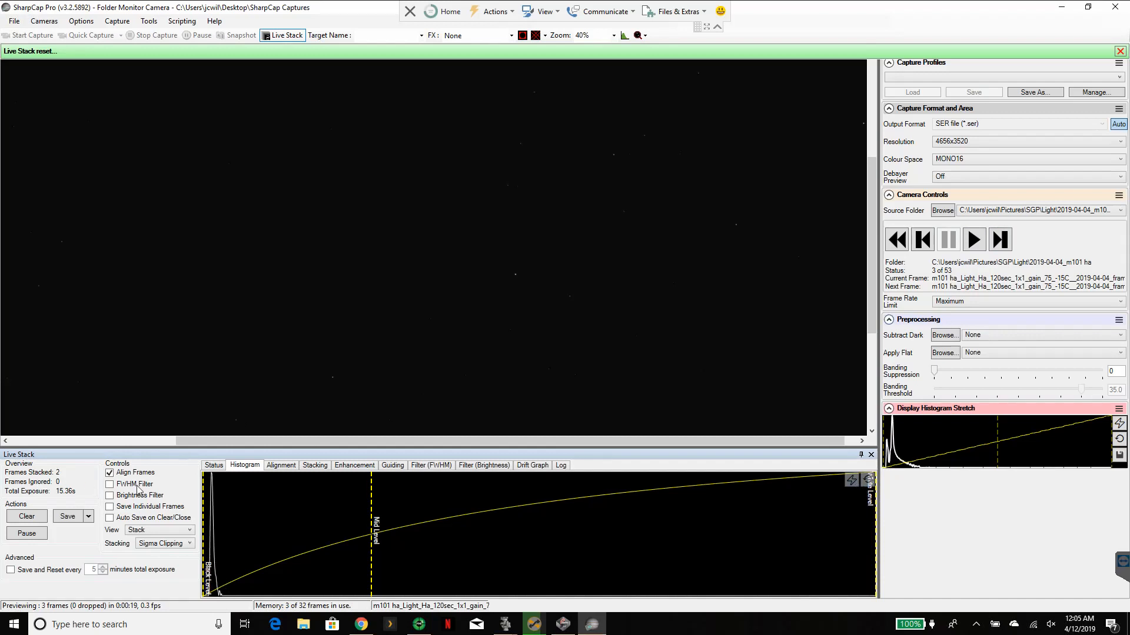
Auto-stretch the M101 stack and display, lowering the mid level to reveal the Pinwheel galaxy.
click(855, 480)
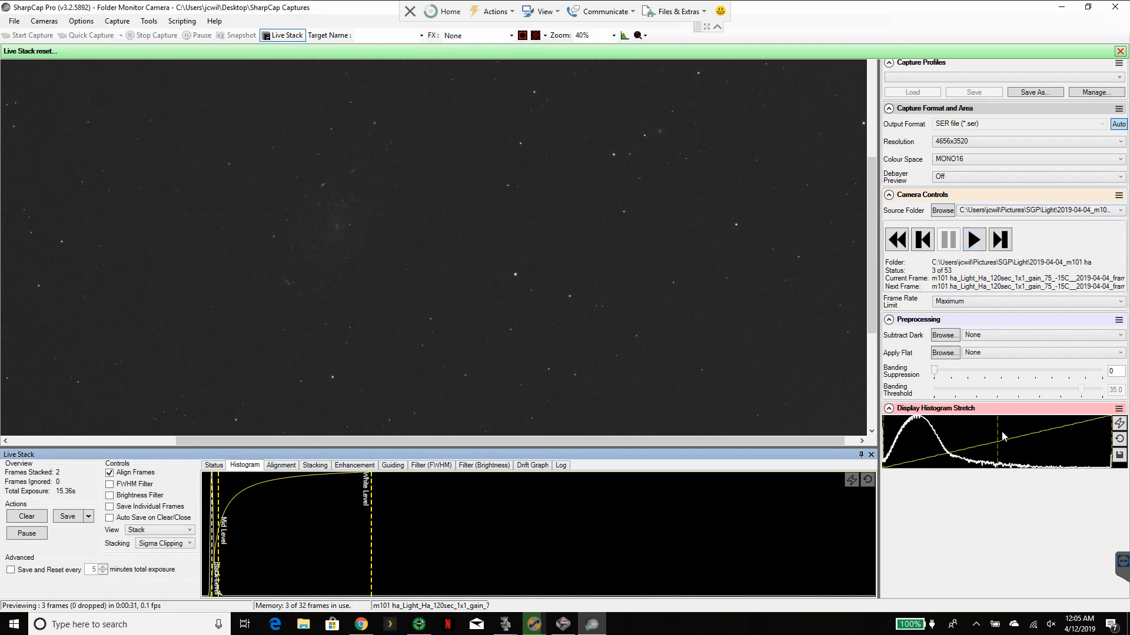
drag(999, 432, 969, 433)
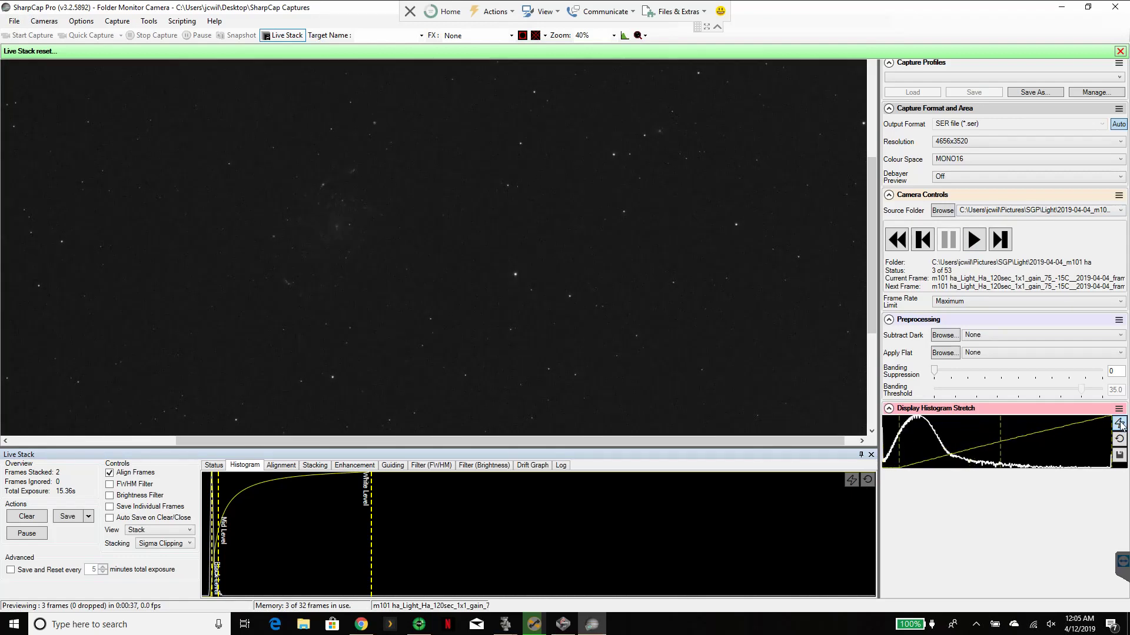
click(1119, 425)
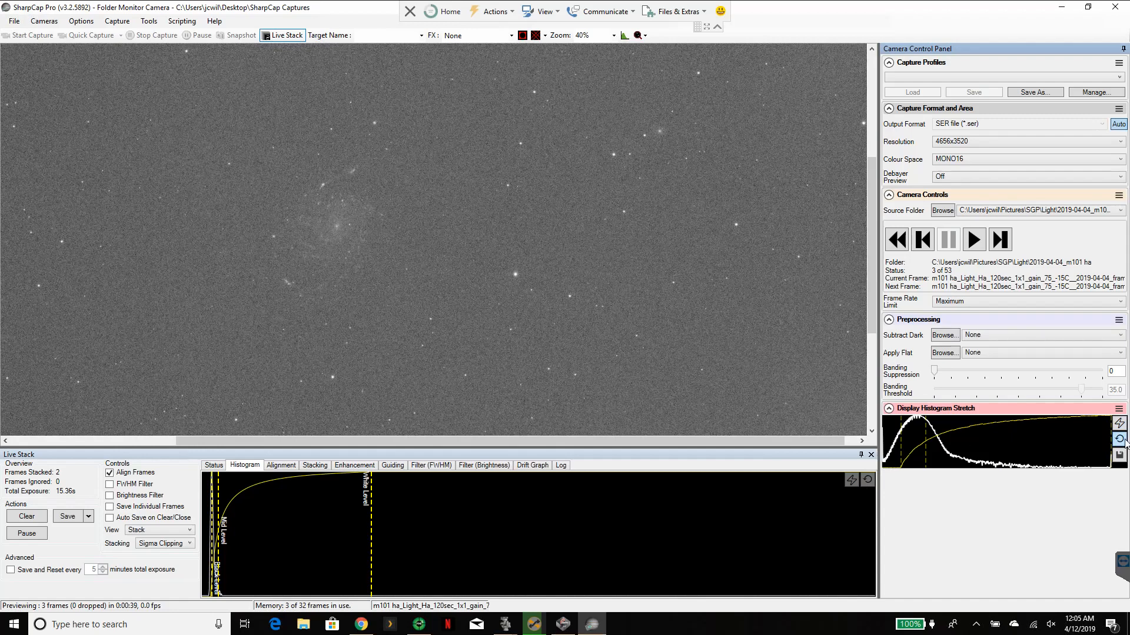
click(1120, 425)
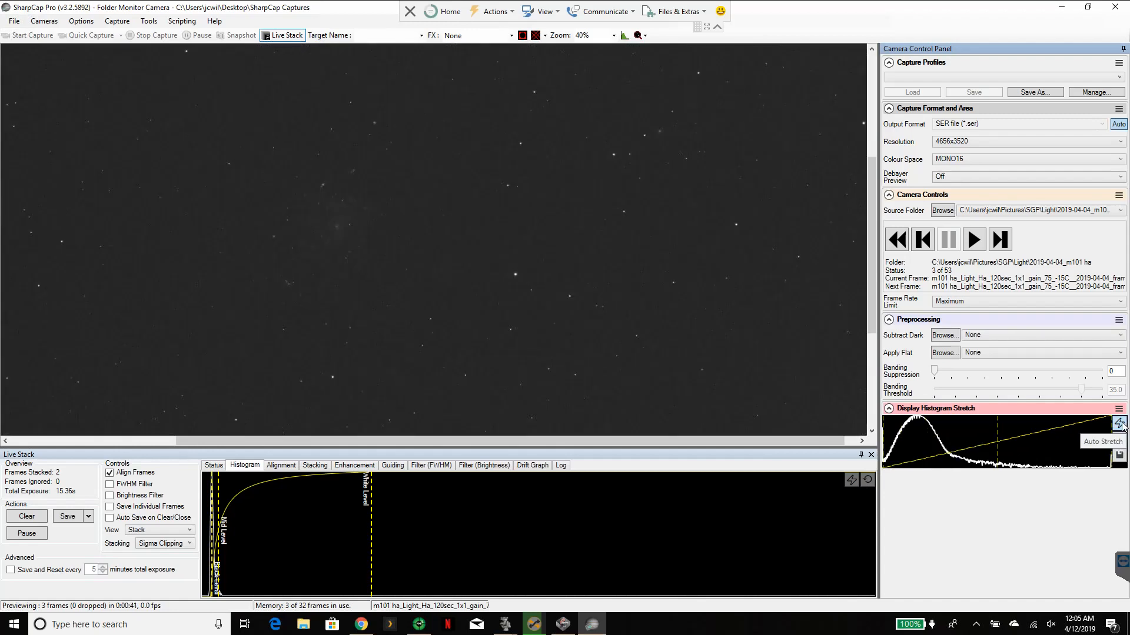
click(1119, 425)
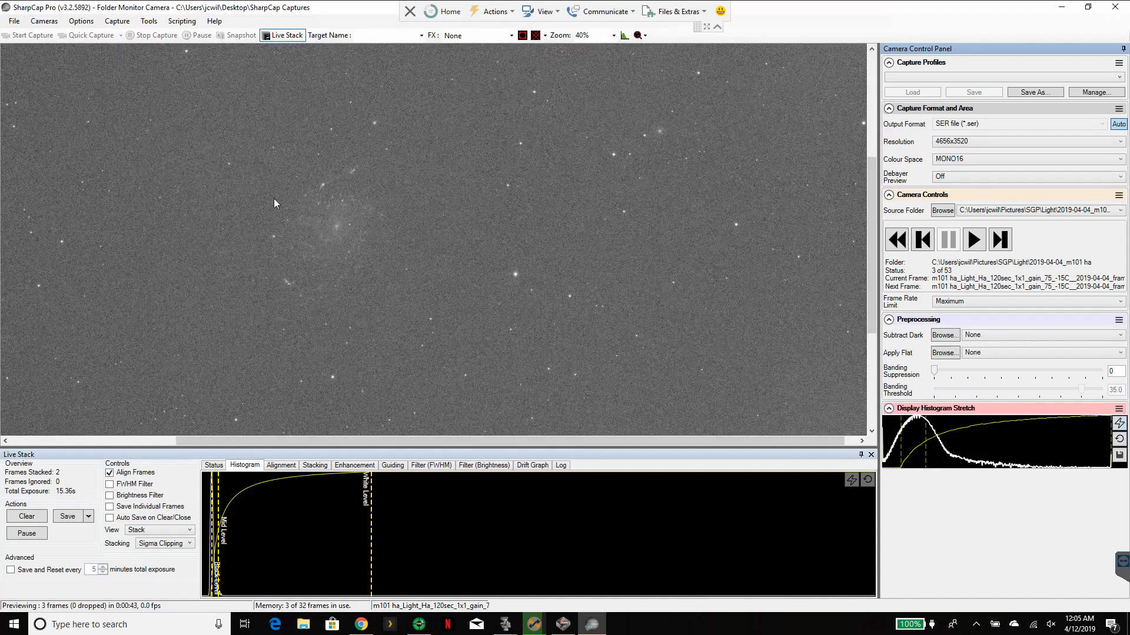
Start the folder monitor processing so the remaining M101 Ha frames stack.
click(972, 239)
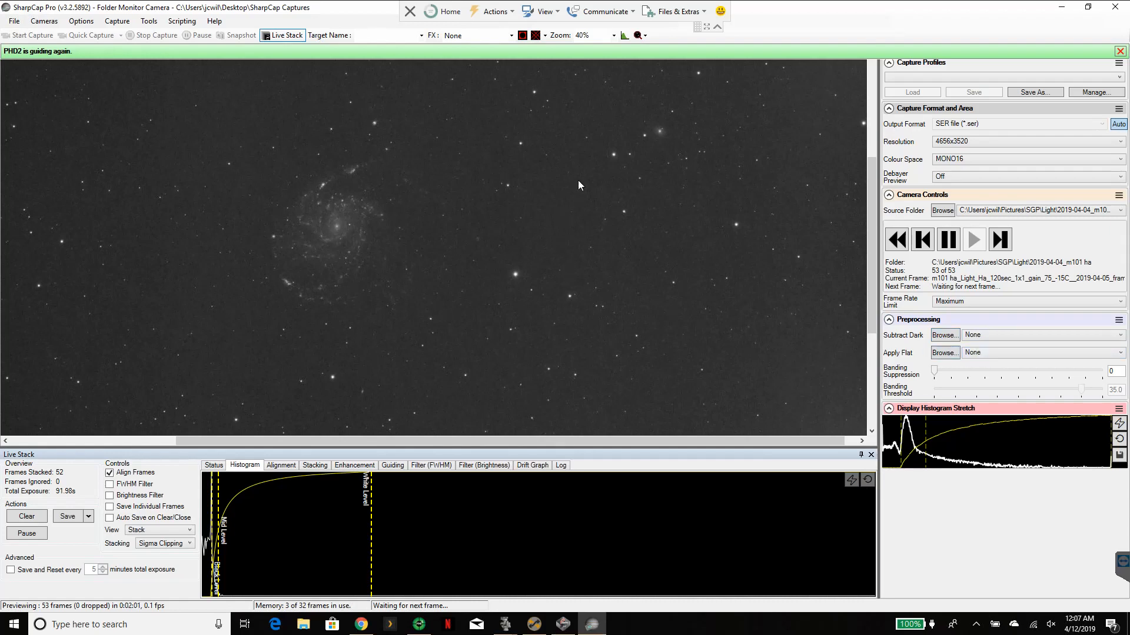
Set the preview zoom to Auto so the whole M101 frame fits.
click(613, 36)
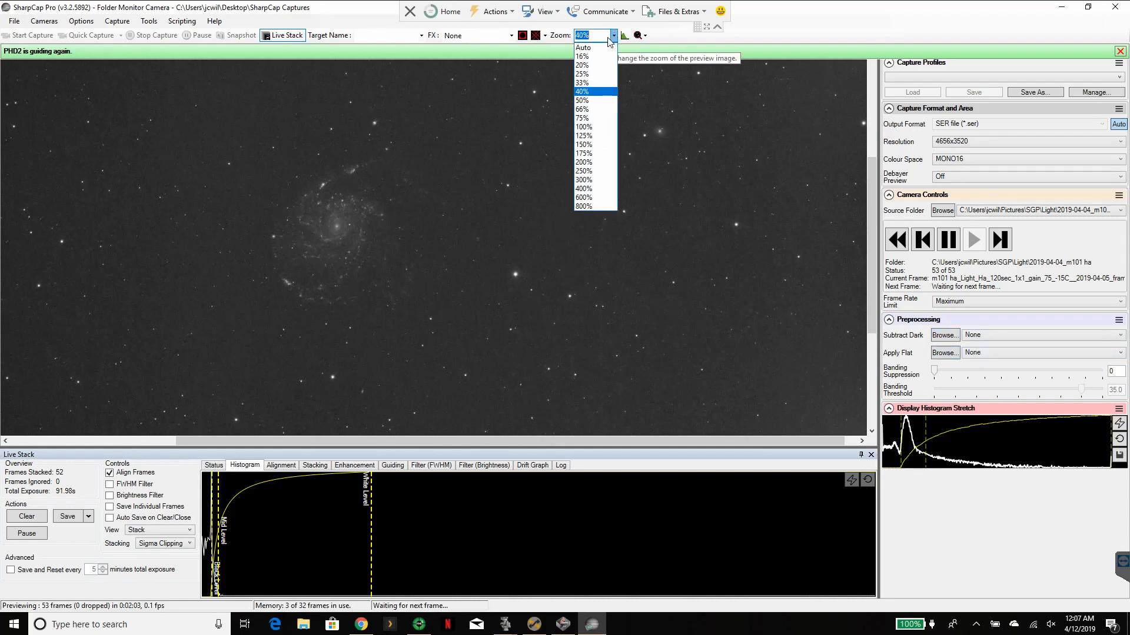
click(583, 46)
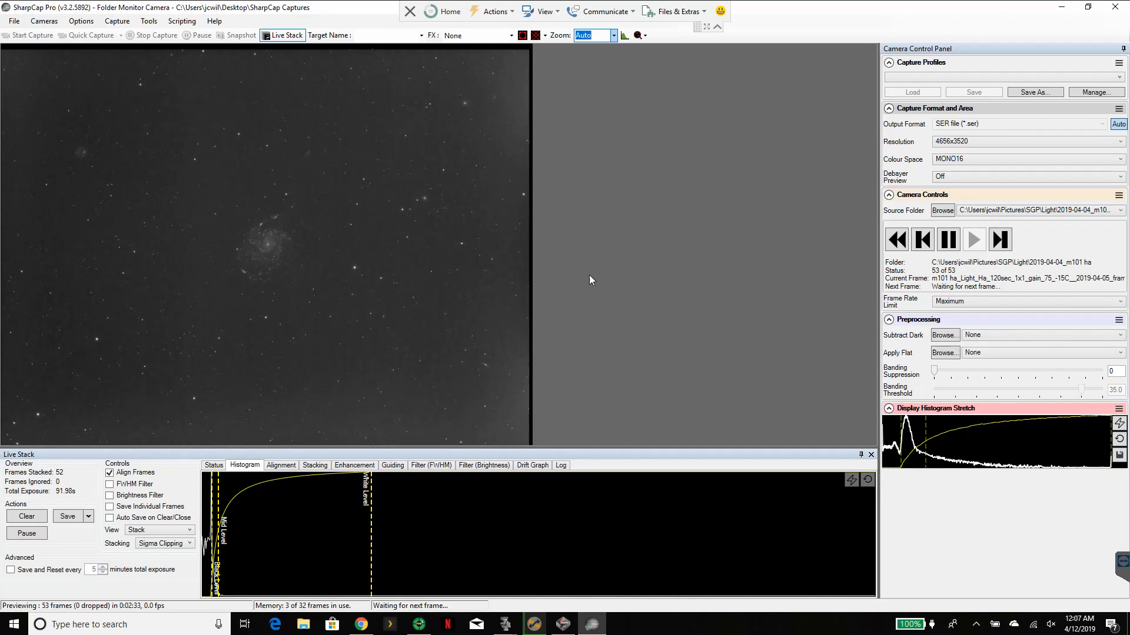
mouse_move(534, 624)
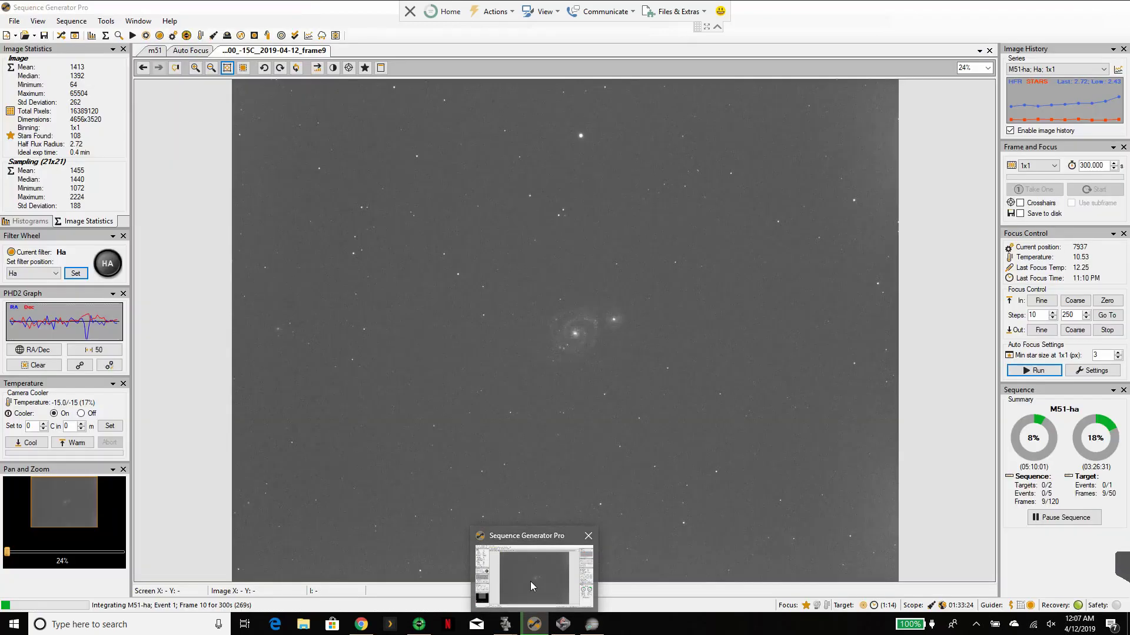
click(531, 581)
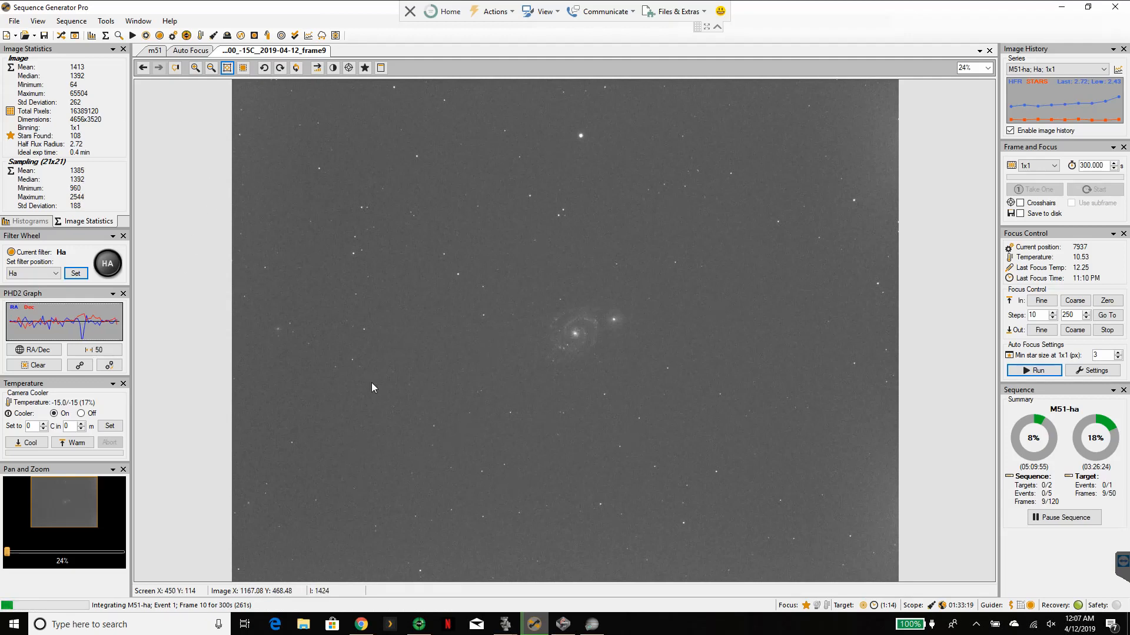
click(592, 625)
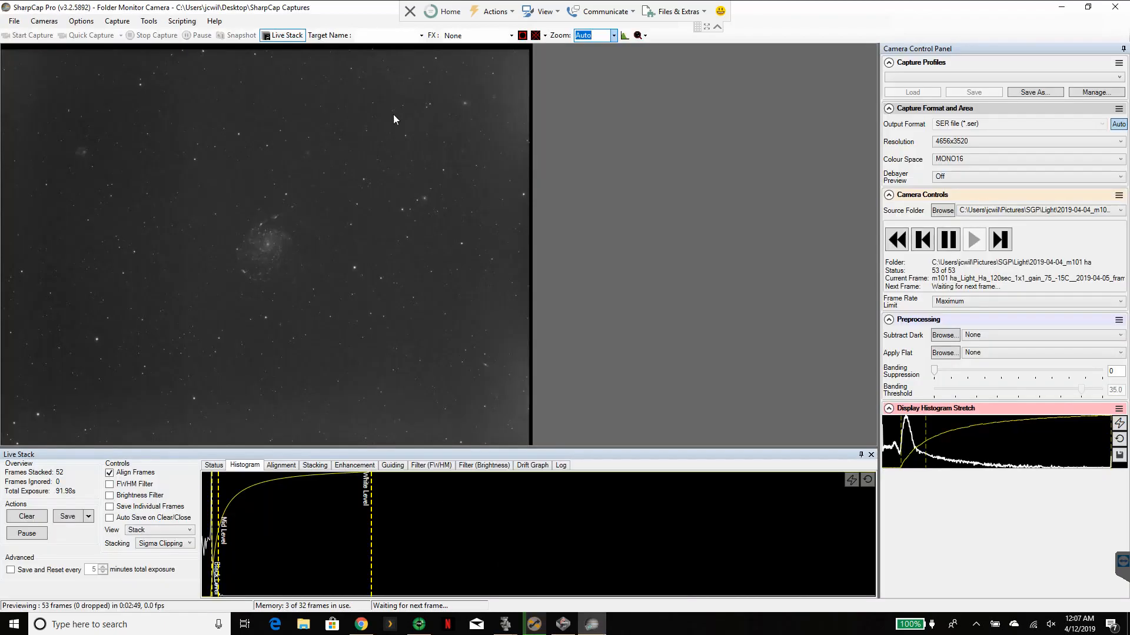